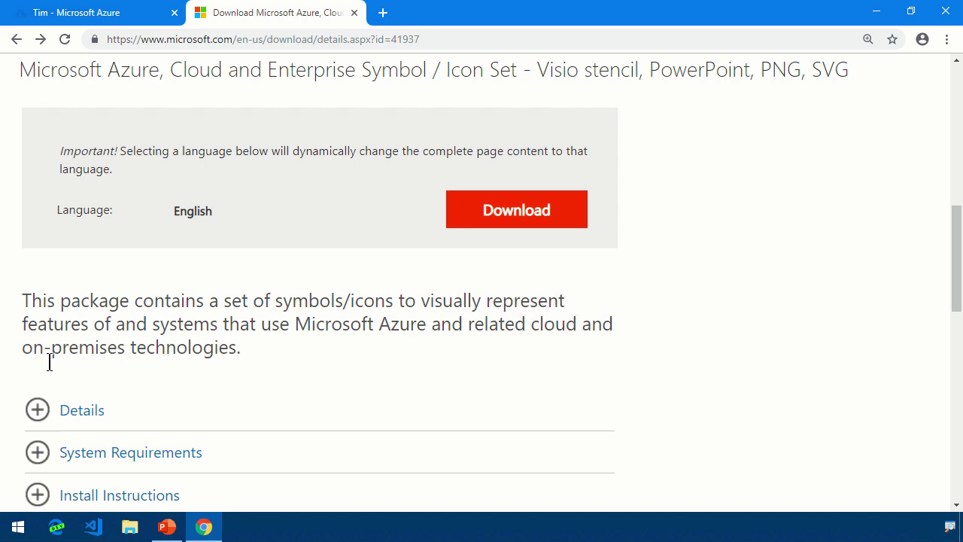
Expand the download's details to reveal version 2.7 and Microsoft_CloudnEnterprise_Symbols_v2.7.zip (24.8 MB).
left_click(36, 409)
scroll(665, 351, "down", 3)
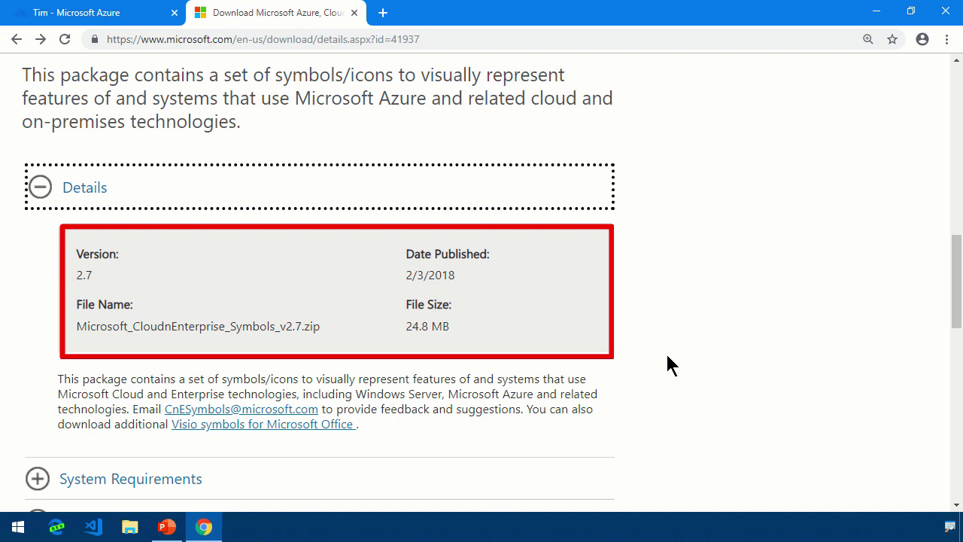
Open the downloaded symbols package from the desktop, widen the Name column, and enter Symbols.
left_click(878, 13)
double_click(23, 117)
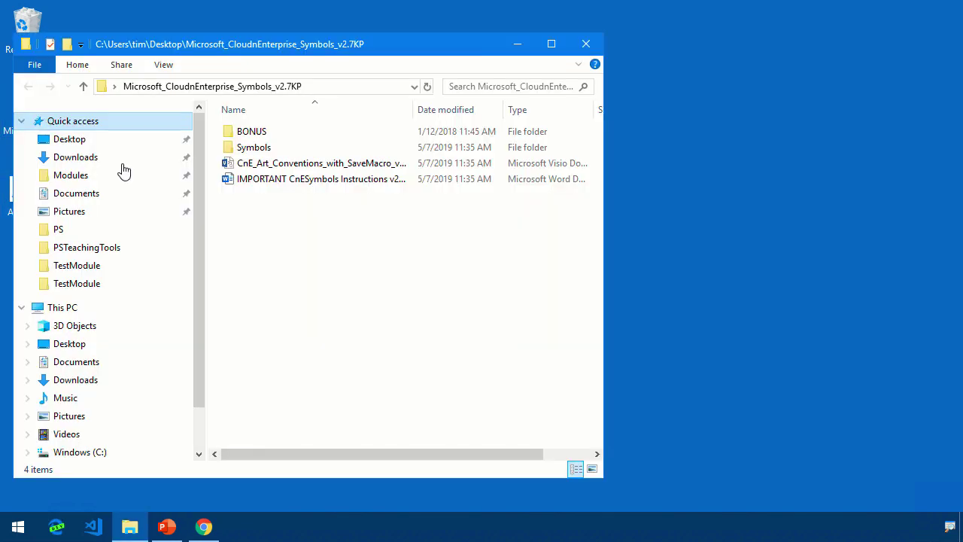
double_click(413, 109)
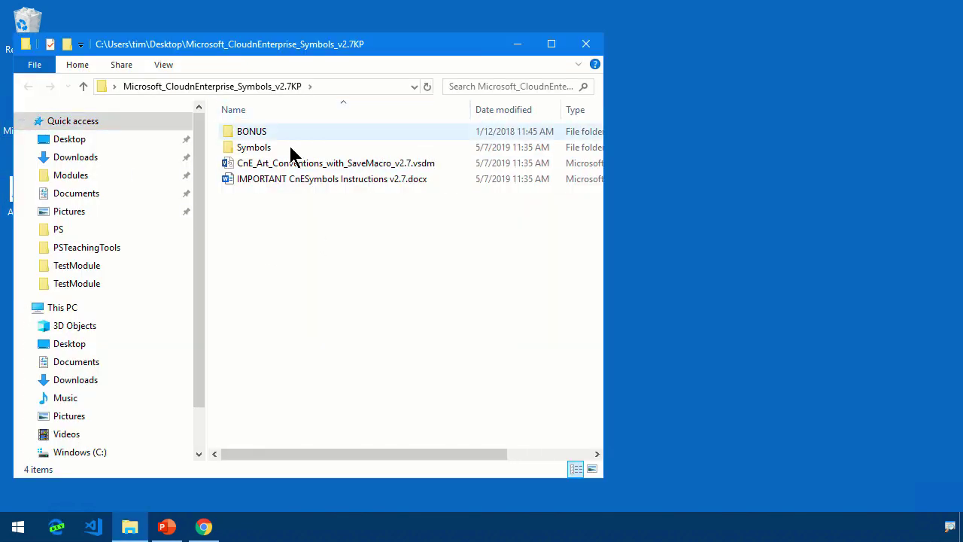
double_click(260, 149)
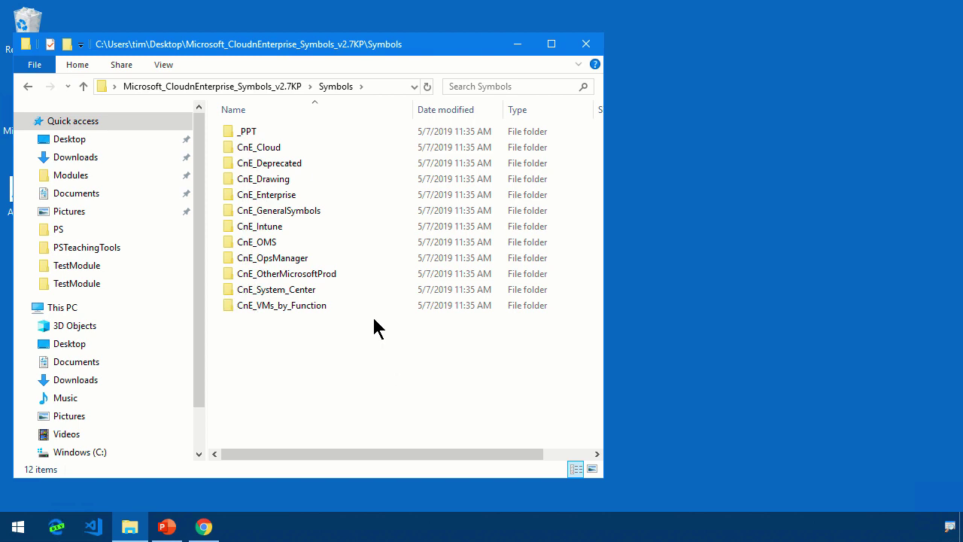
Search the package folder for *.vss files, then return to the package's top folder.
left_click(254, 85)
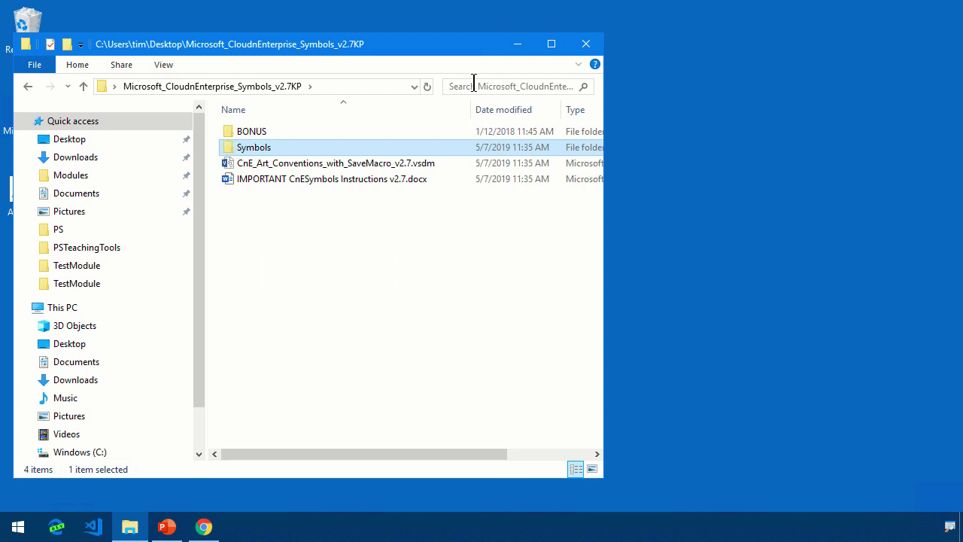
left_click(475, 84)
type("*.")
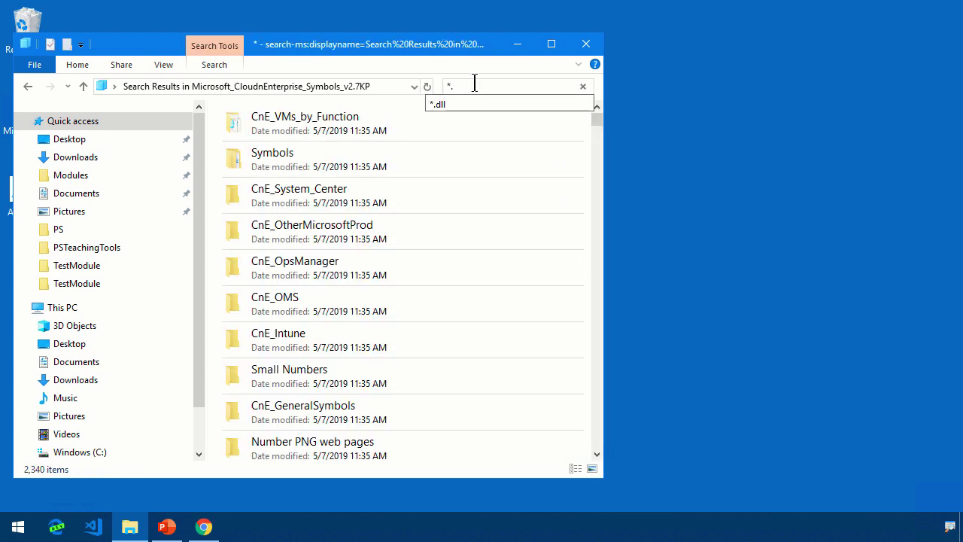
type("vss")
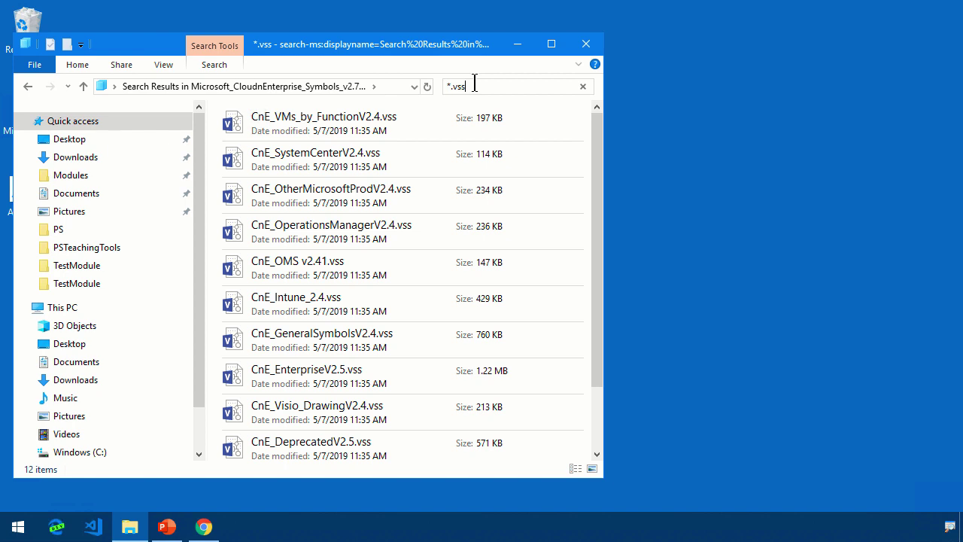
left_click(28, 88)
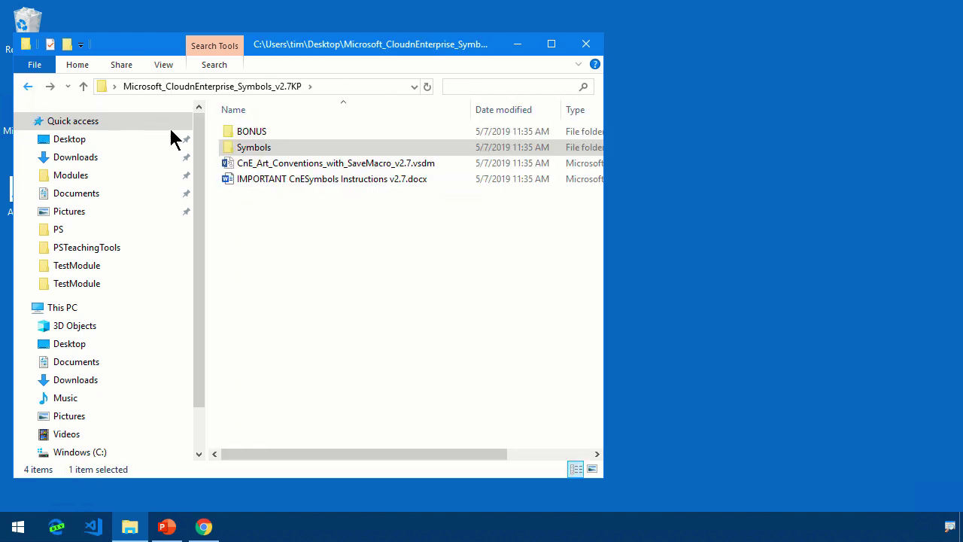
Browse Symbols\CnE_Cloud, checking the SVG folder and then opening the PNG folder.
double_click(251, 149)
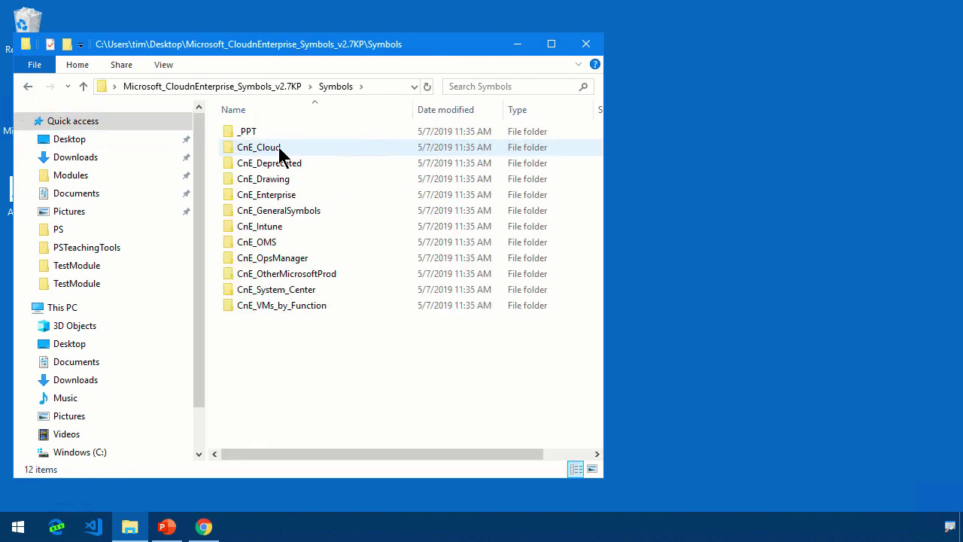
left_click(280, 149)
double_click(280, 149)
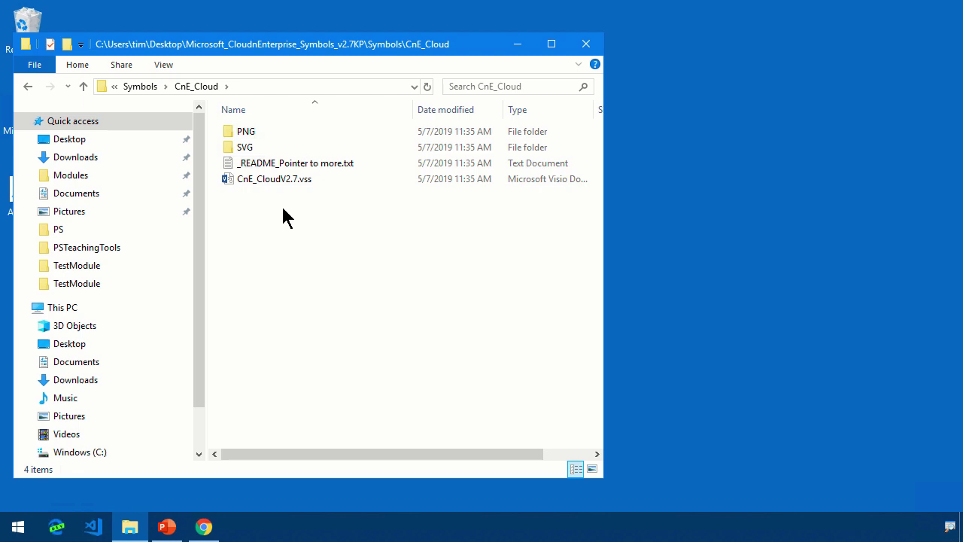
double_click(248, 148)
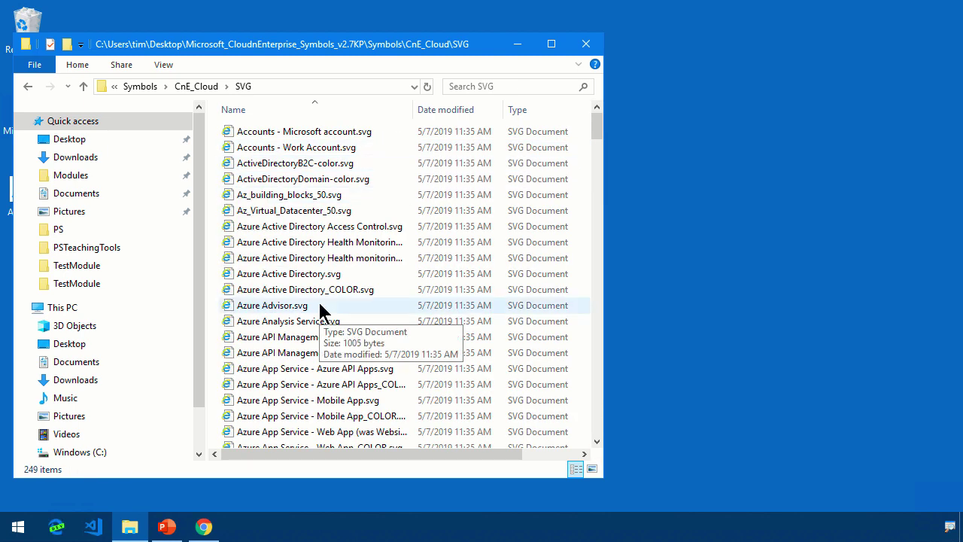
left_click(27, 87)
double_click(241, 131)
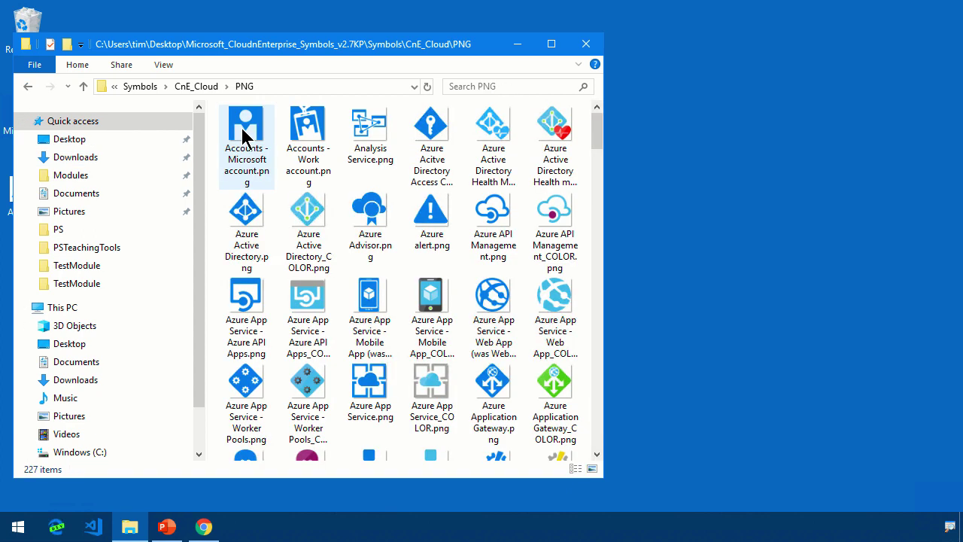
Search the PNG icons for 'pim', then for 'azure act' to find Azure Active Directory icons.
left_click(459, 86)
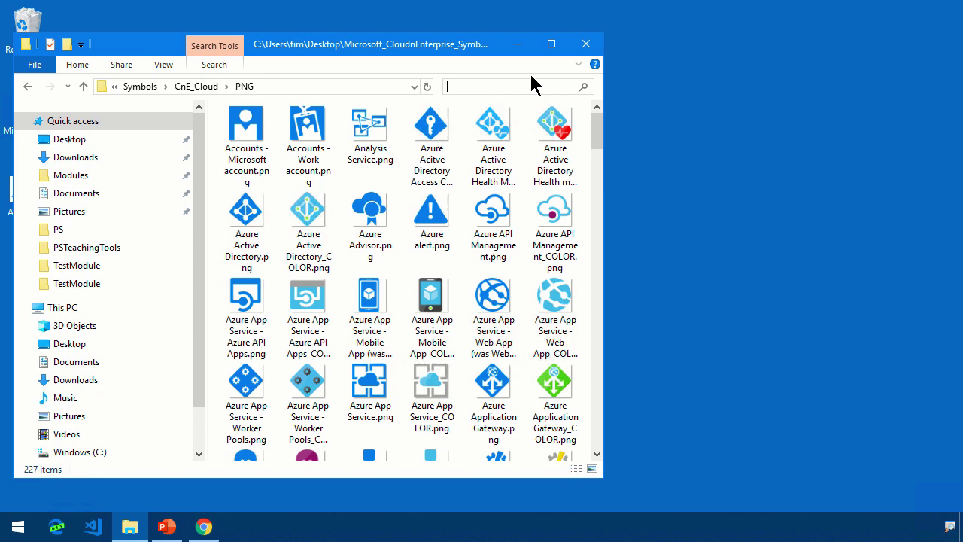
type("pim")
key("BackSpace")
key("BackSpace")
key("BackSpace")
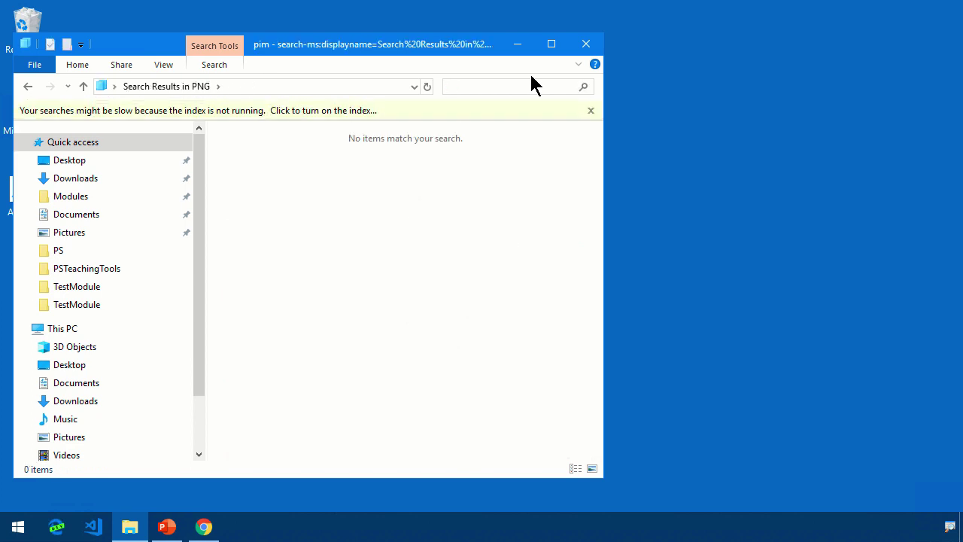
type("azuread")
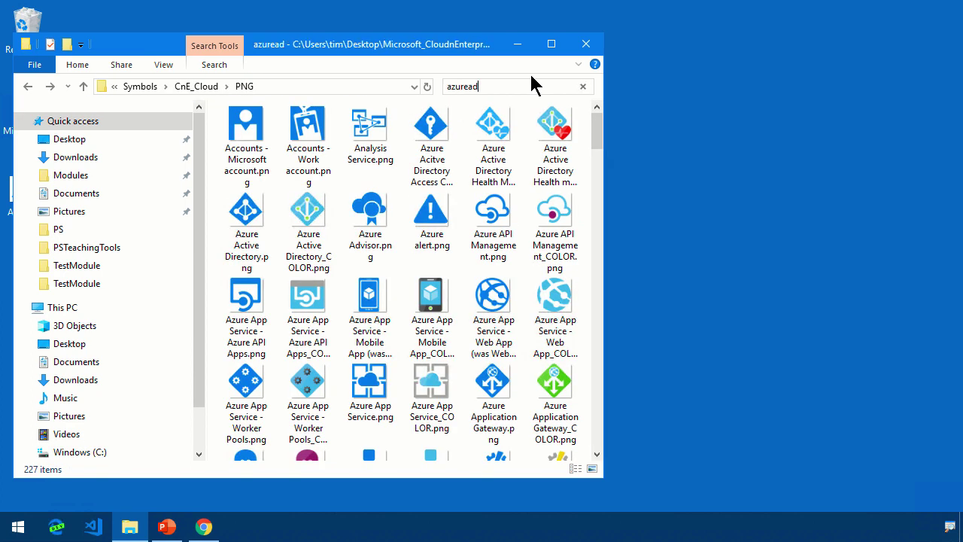
key("BackSpace")
type("act")
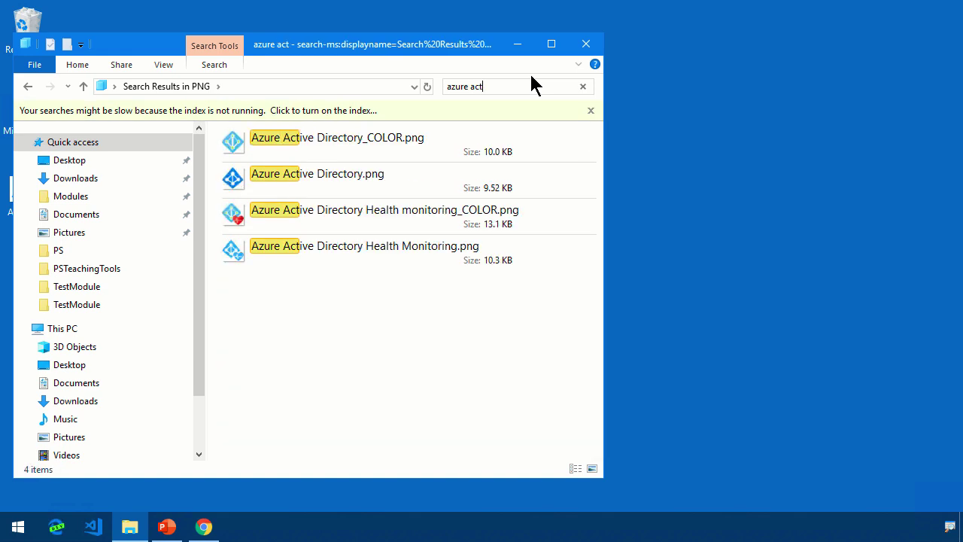
Close File Explorer and search the web for 'amazing icon downloader chrome extension'.
left_click(590, 46)
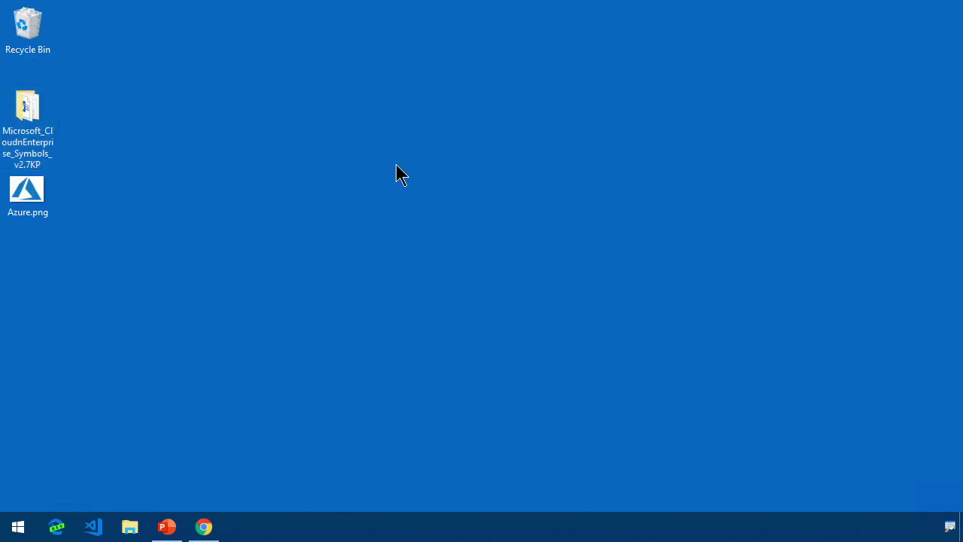
left_click(204, 526)
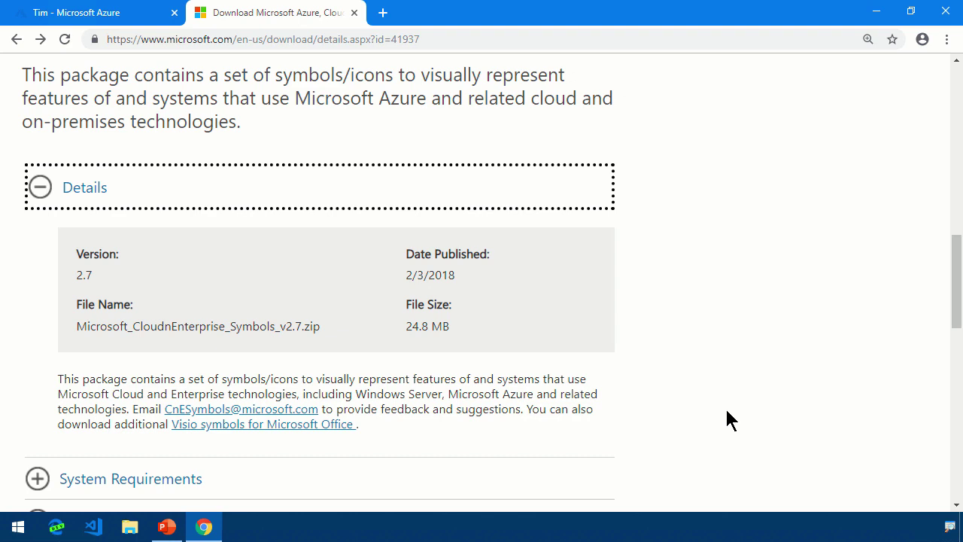
left_click(461, 39)
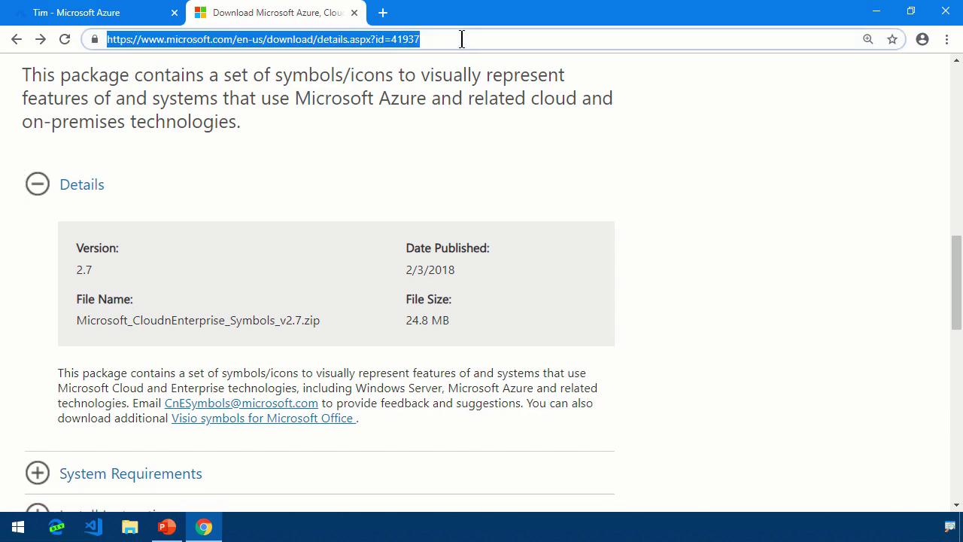
type("amazing icon")
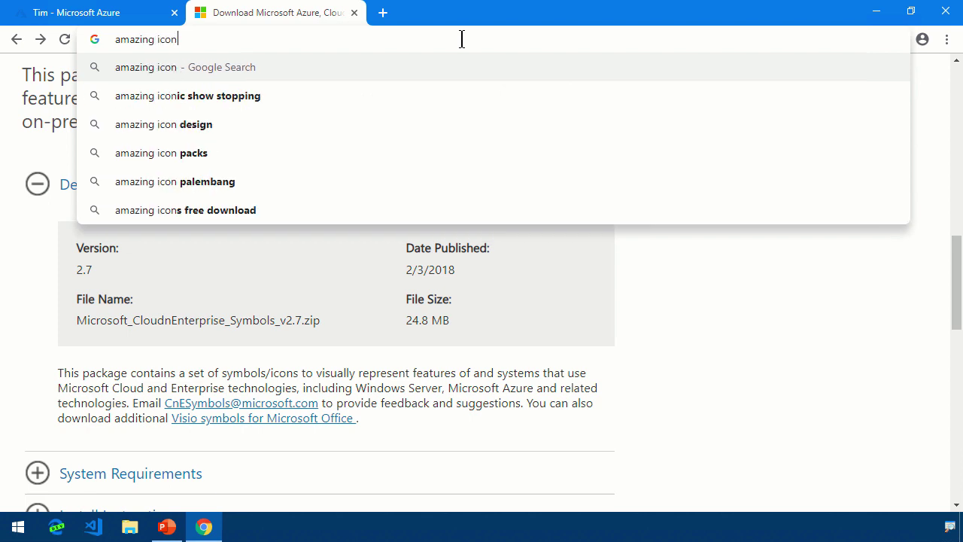
type(" downloader chrome ")
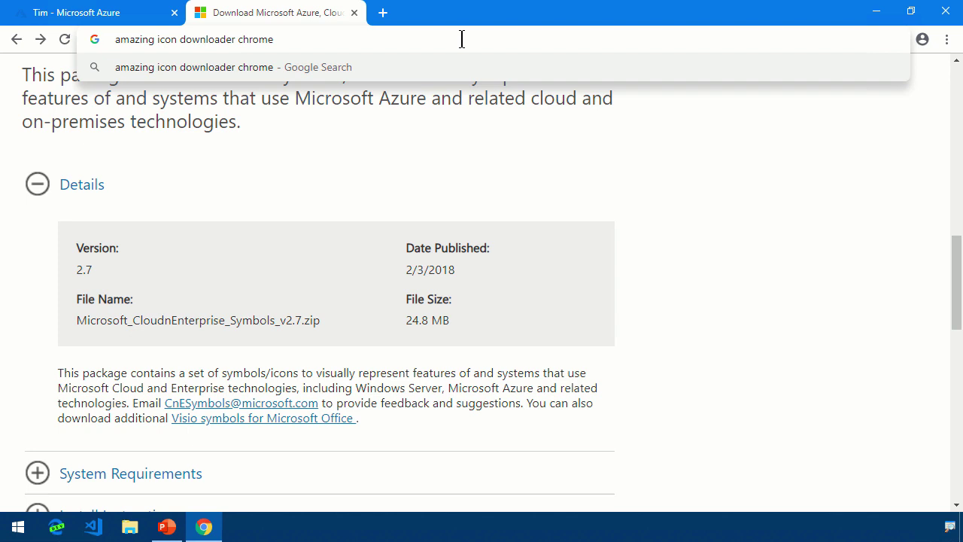
type("extension")
key("Return")
Scroll the results and open the Amazing Icon Downloader page in the Chrome Web Store.
scroll(79, 303, "down", 5)
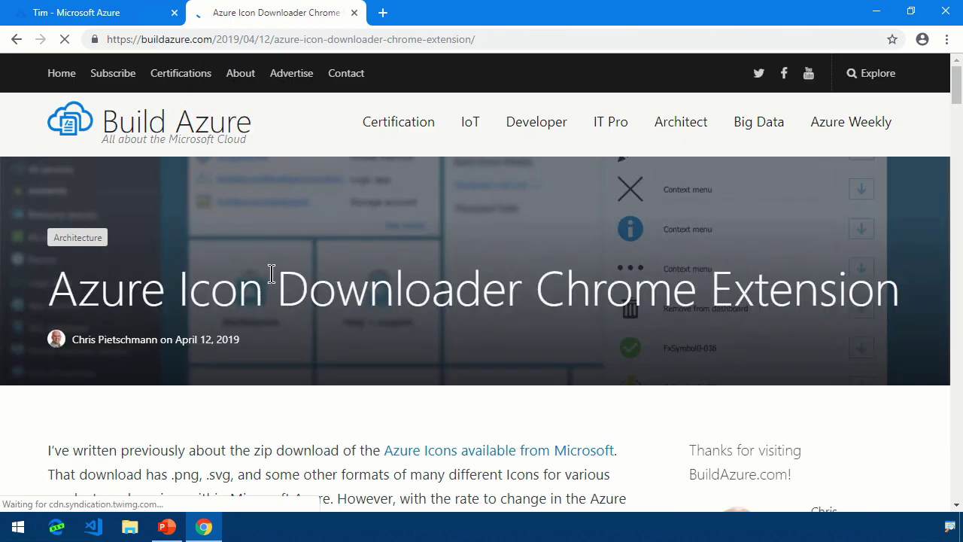
scroll(275, 282, "down", 1)
scroll(277, 283, "down", 2)
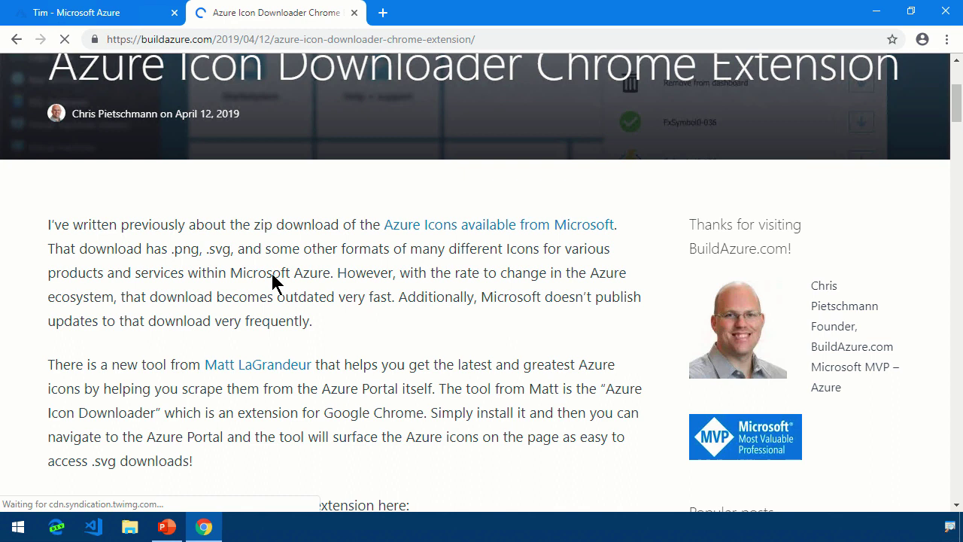
scroll(537, 283, "down", 3)
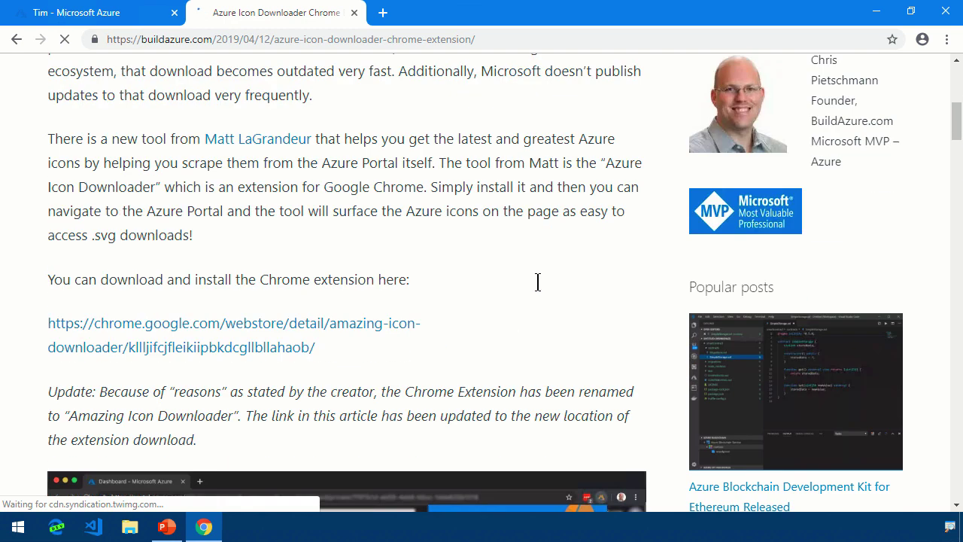
left_click(181, 329)
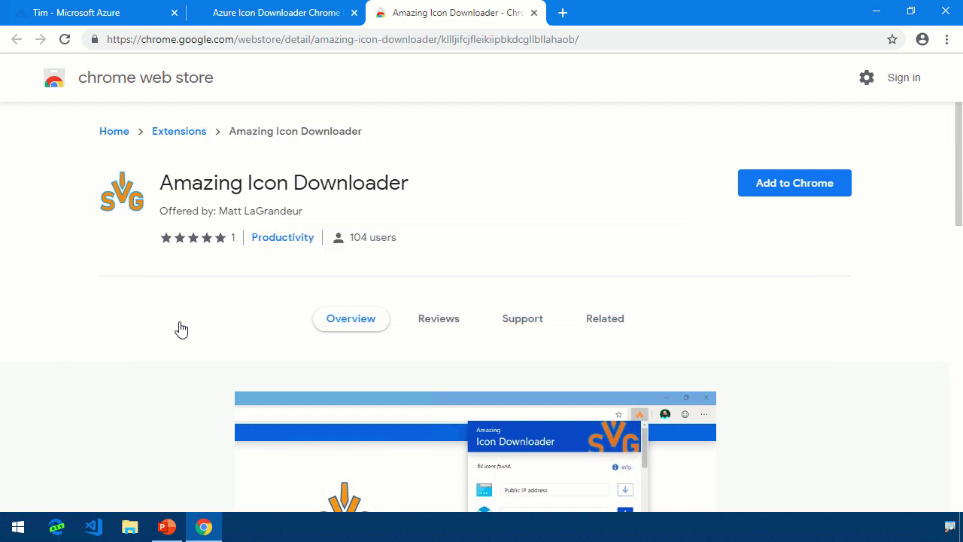
Install Amazing Icon Downloader in Chrome and go back to the Microsoft Azure portal tab.
left_click(783, 184)
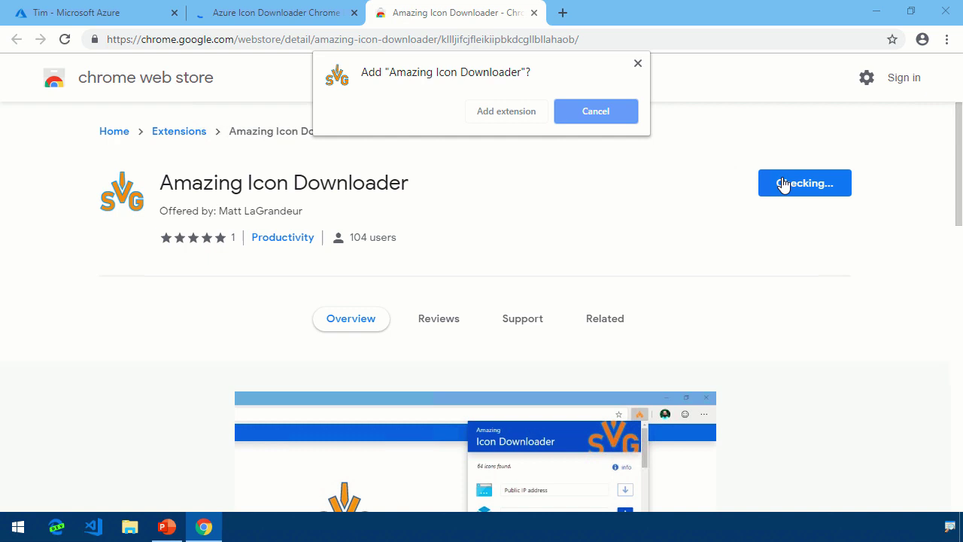
left_click(511, 116)
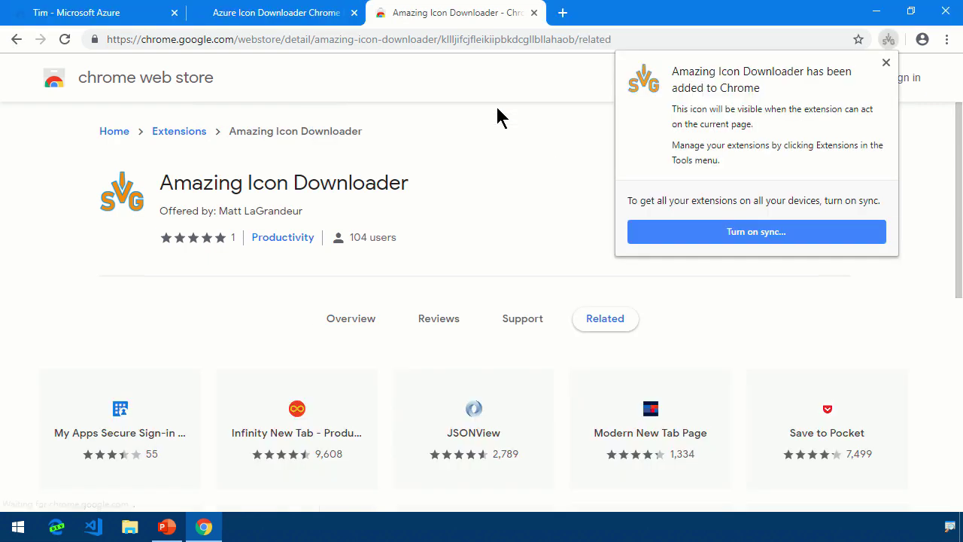
left_click(500, 117)
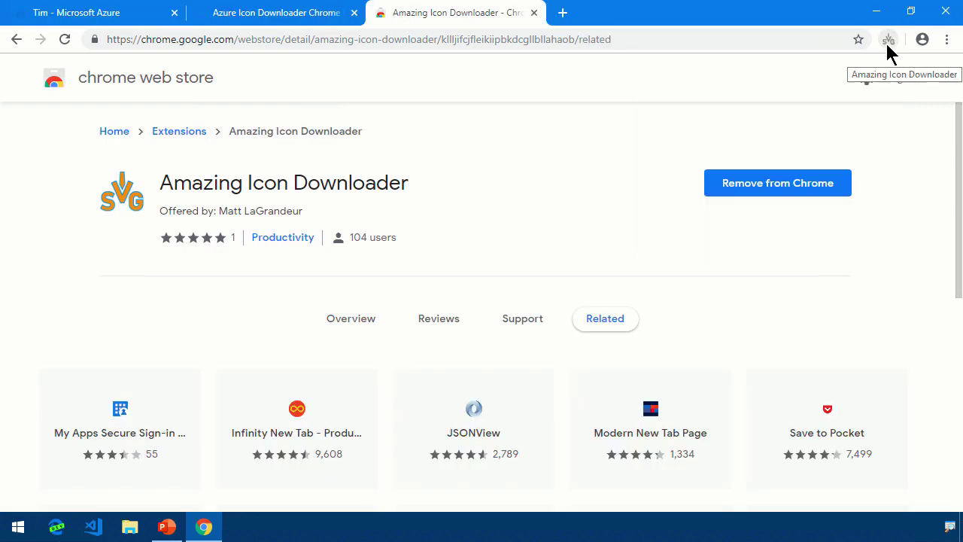
left_click(95, 12)
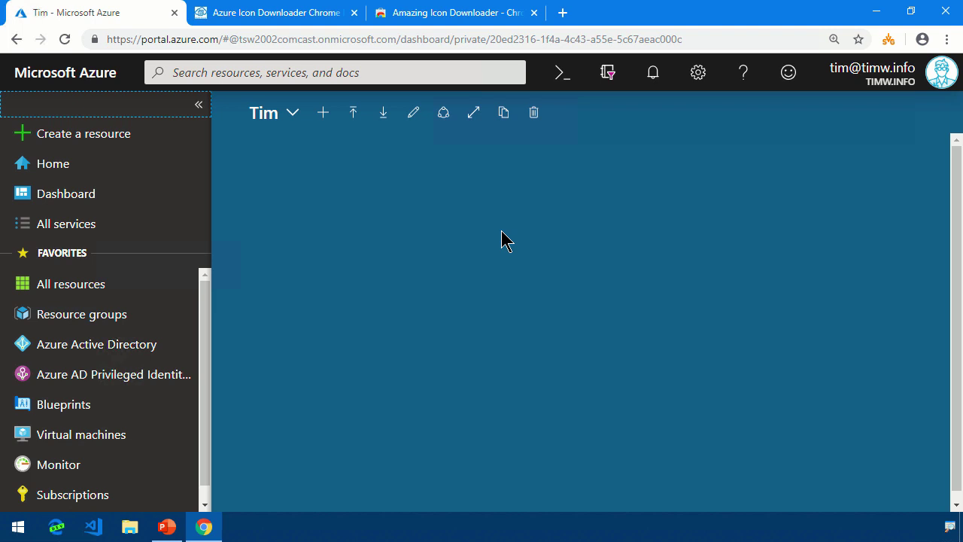
Open the PIM Azure AD roles Quick start page and list its 66 icons with Amazing Icon Downloader.
left_click(124, 374)
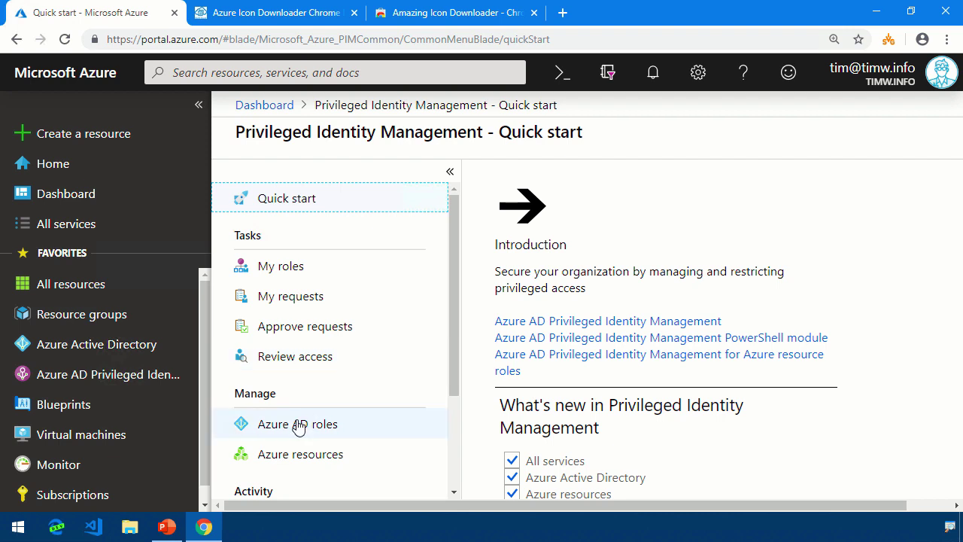
left_click(298, 425)
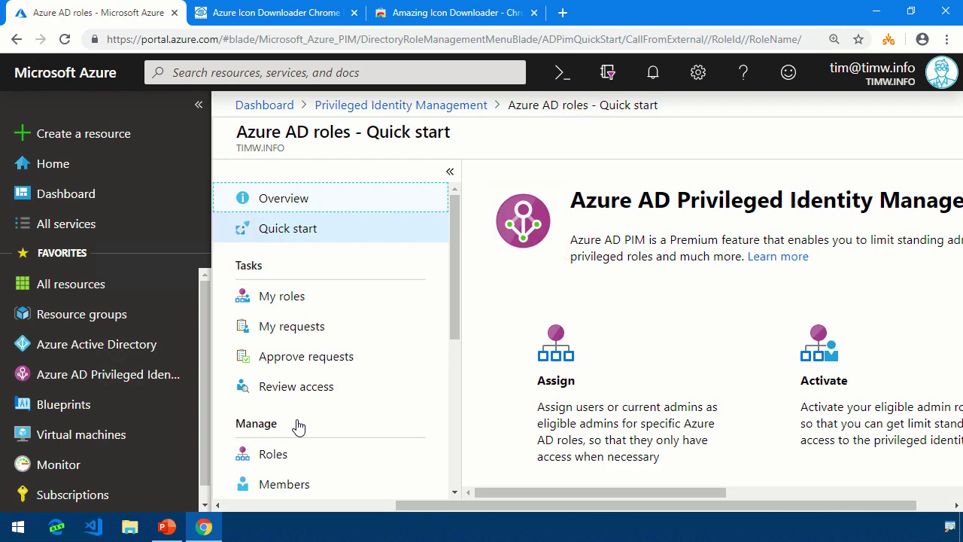
left_click(893, 44)
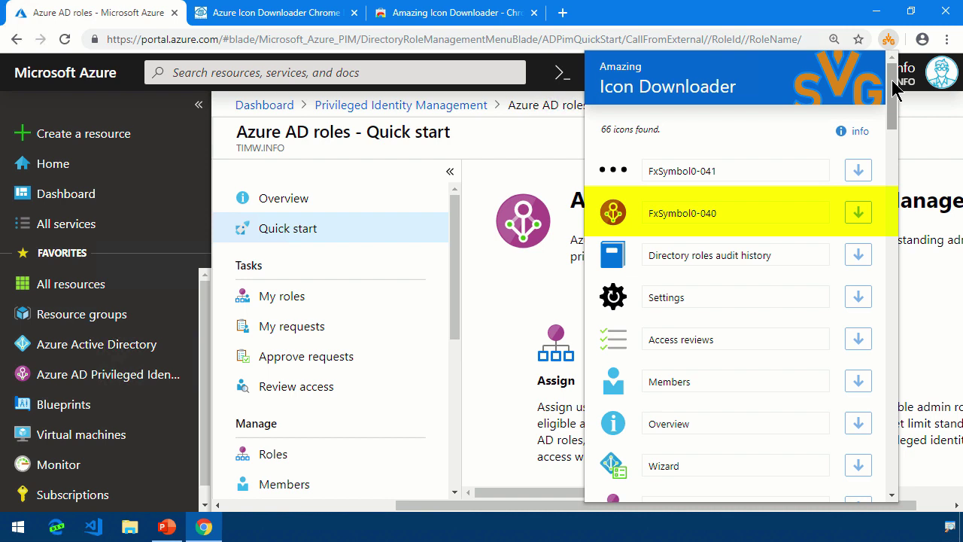
Rename the purple PIM icon from FxSymbol0-040 to AzureADPIM and download it as AzureADPIM.svg.
type("AzureADPIM")
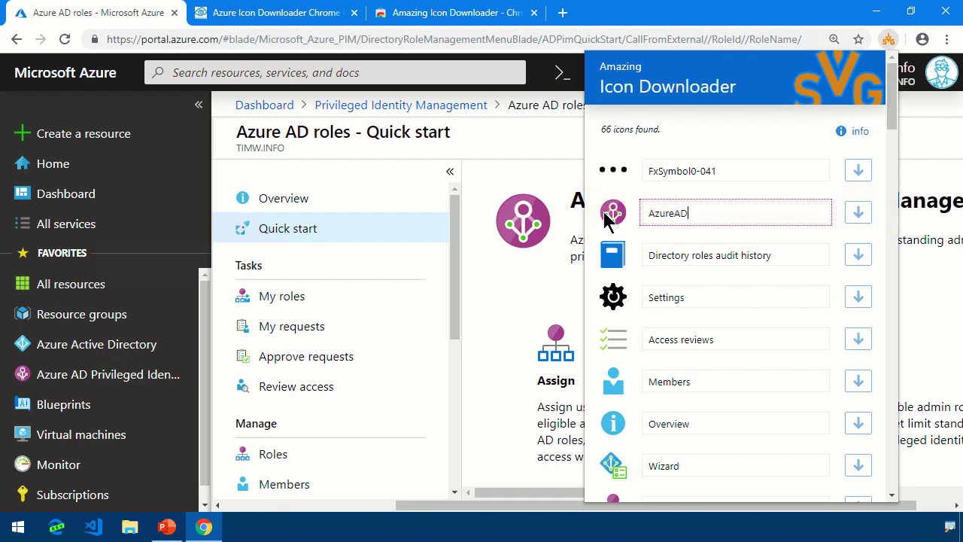
left_click(857, 216)
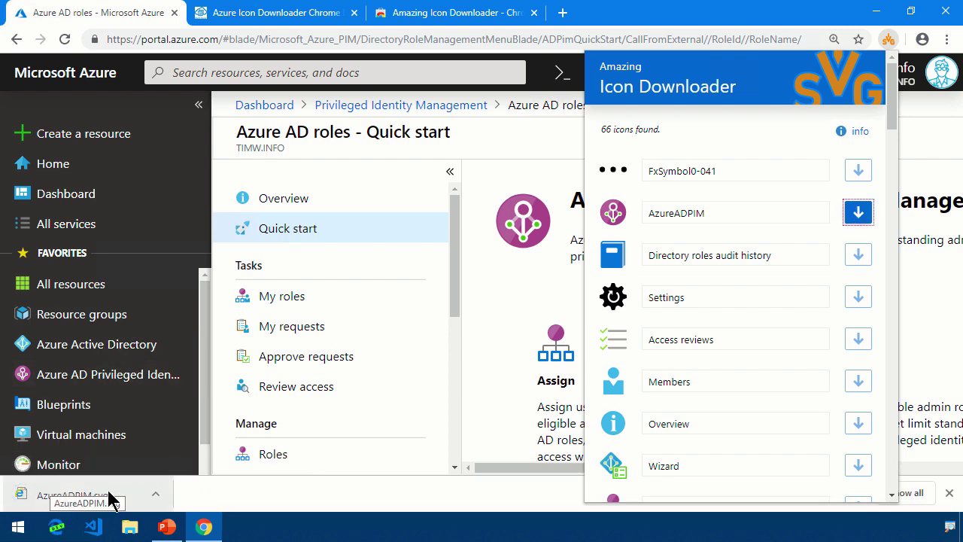
Restore the Chrome window and drag AzureADPIM.svg from the download bar onto the desktop.
double_click(620, 16)
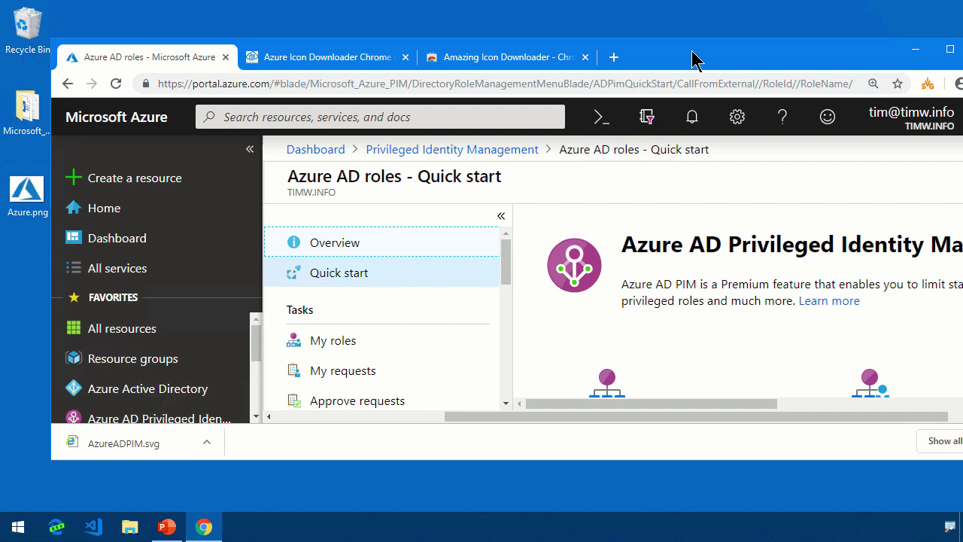
left_click_drag(256, 421, 94, 366)
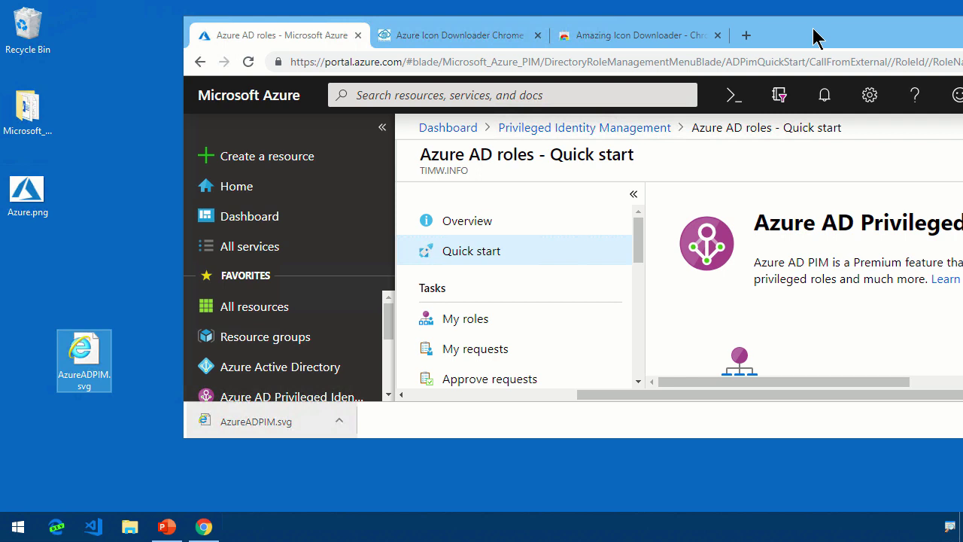
left_click_drag(812, 38, 749, 47)
left_click(18, 527)
type("visi")
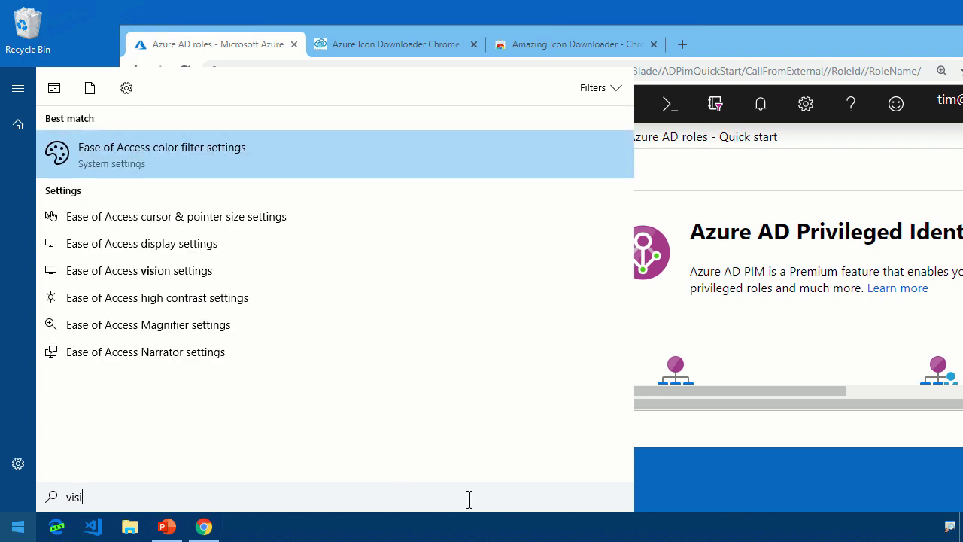
left_click(696, 484)
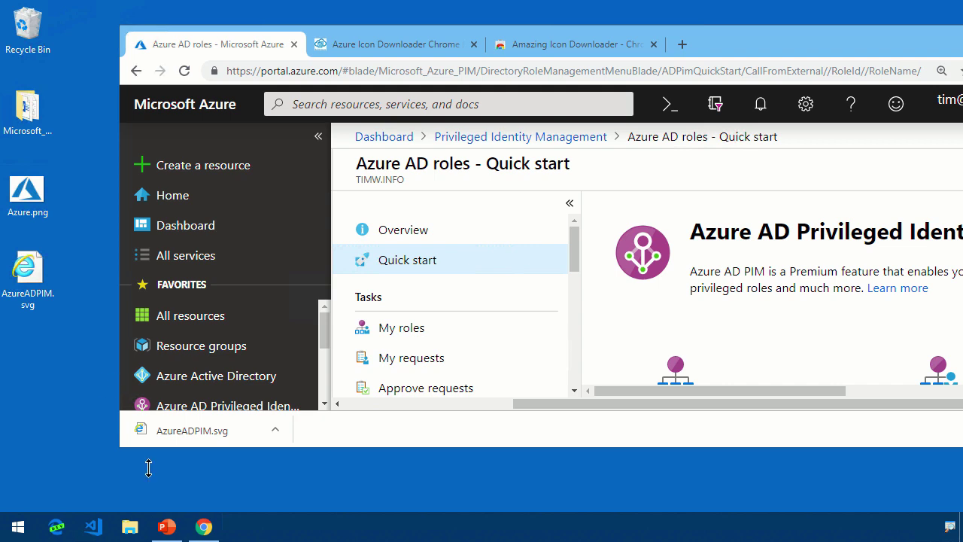
Insert the Desktop picture AzureADPIM.svg into slide 16 of the PowerPoint deck.
left_click(166, 527)
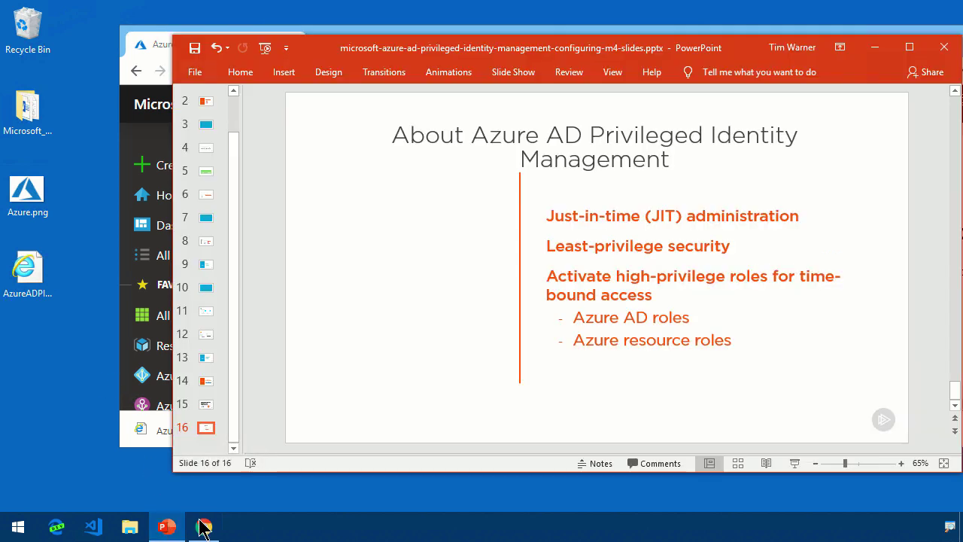
left_click(286, 73)
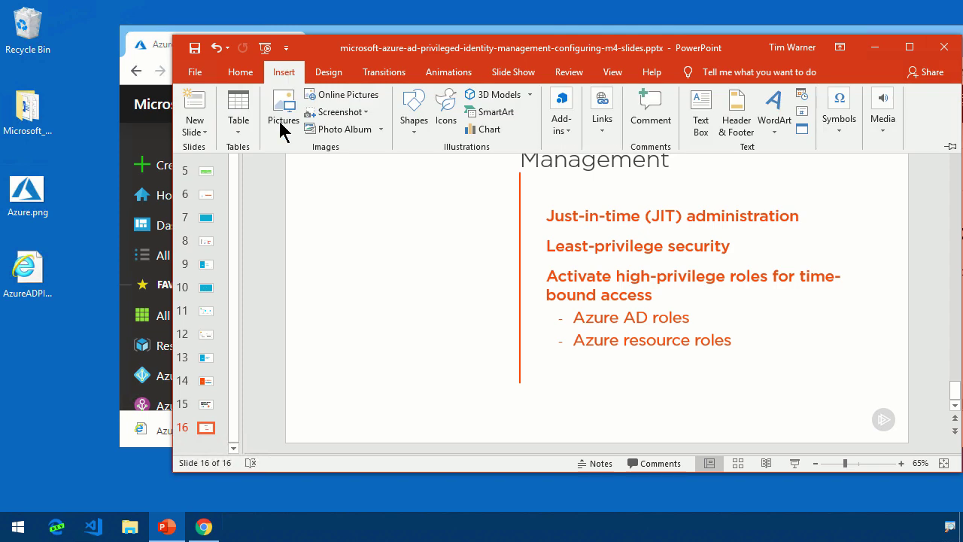
left_click(281, 122)
left_click(235, 183)
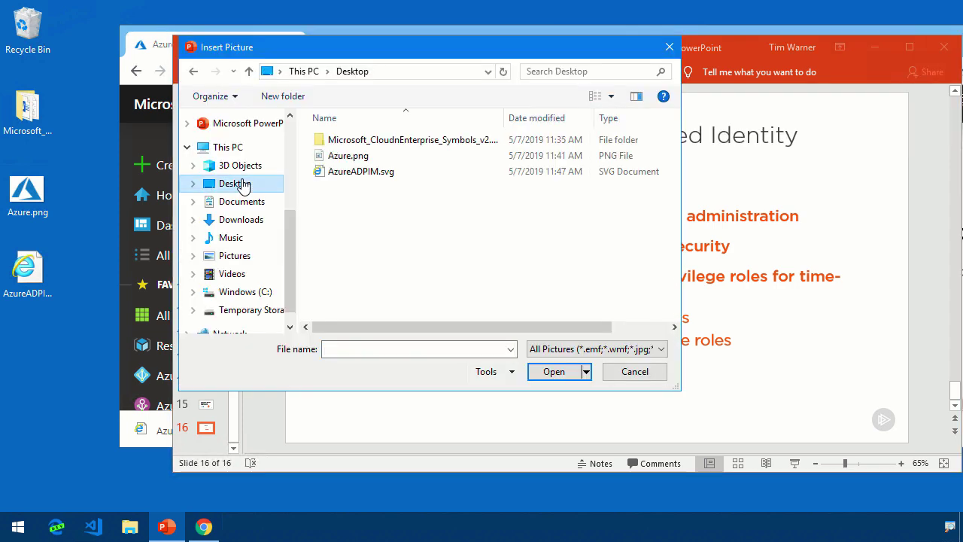
left_click(375, 172)
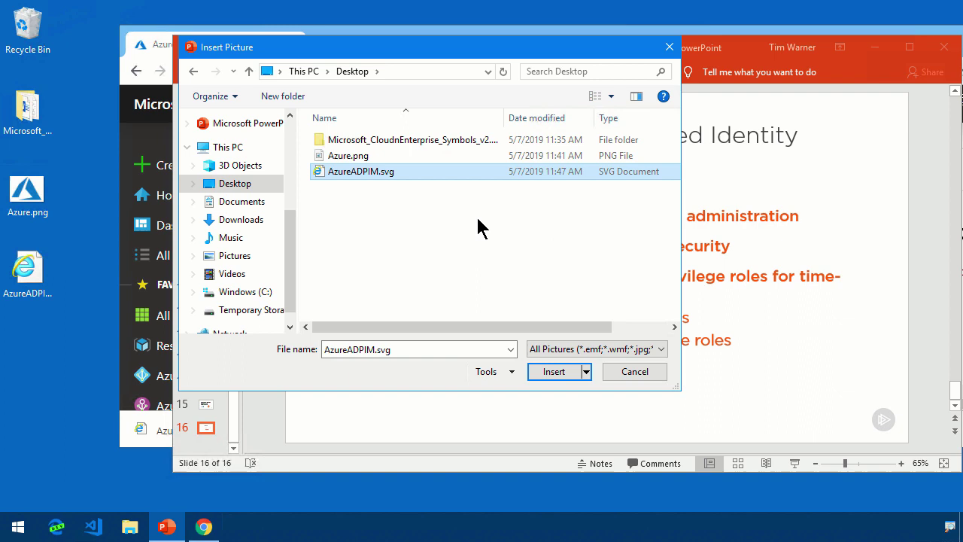
left_click(557, 376)
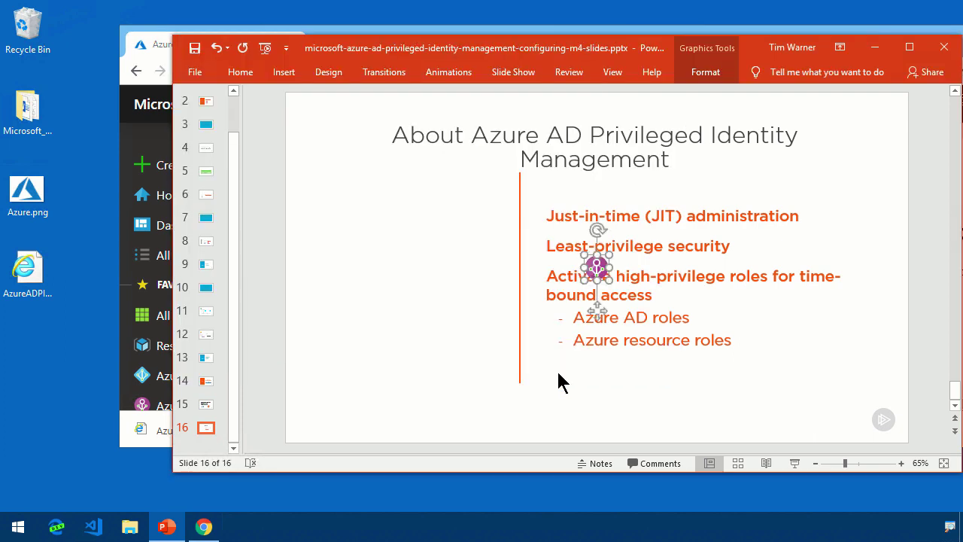
Enlarge the PIM icon and place it left of the red divider and bullet text.
left_click_drag(600, 269, 421, 293)
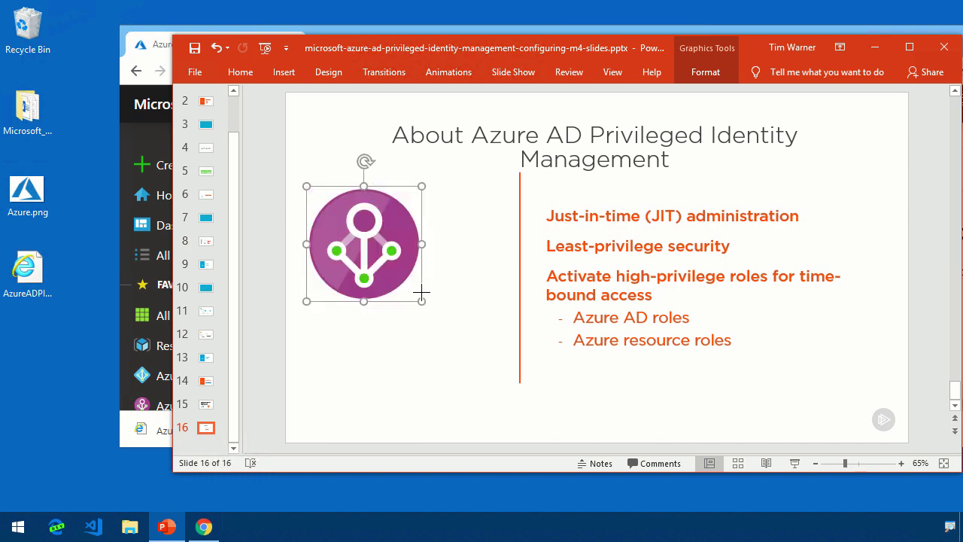
left_click_drag(358, 236, 401, 264)
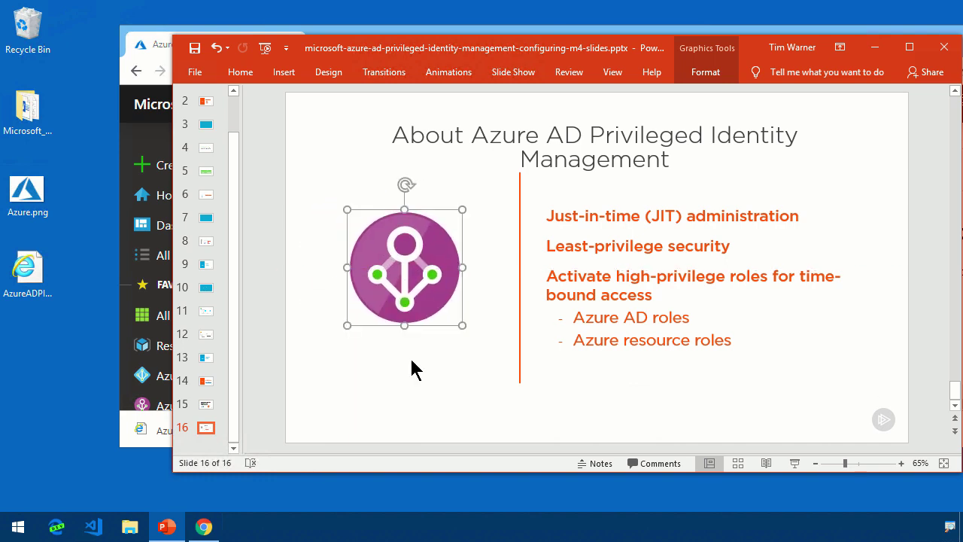
left_click(415, 369)
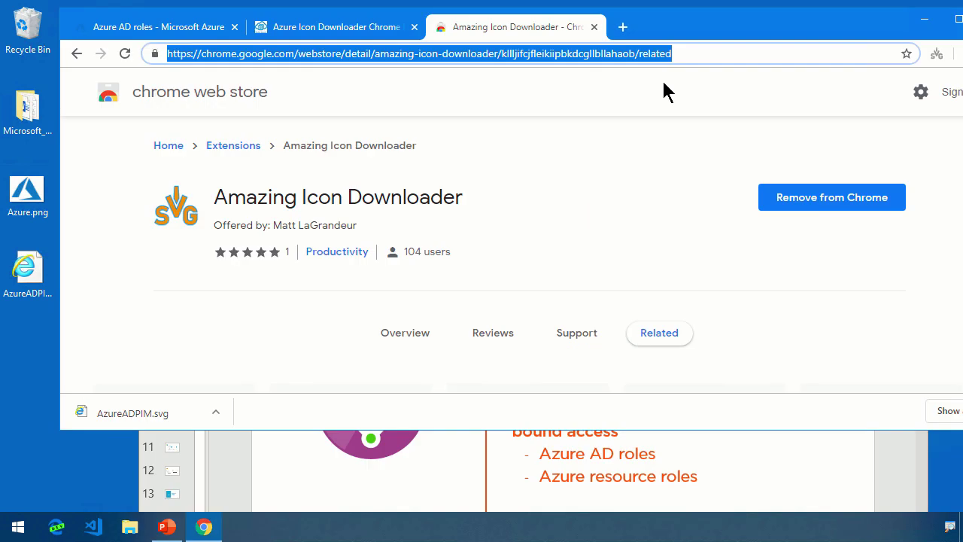
Google 'svg to png converter', zoom the results to 110%, and open CloudConvert's svg-to-png page.
type("svg to png conver")
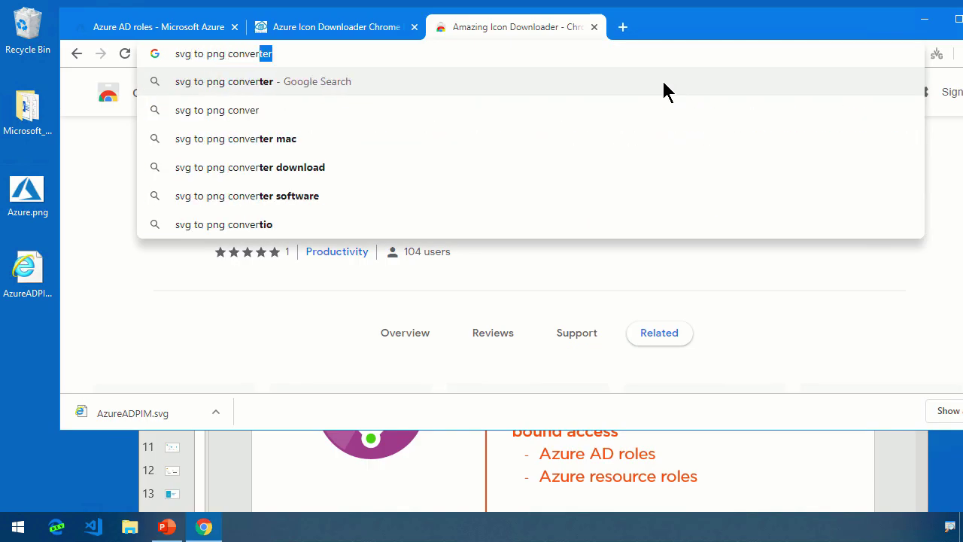
key("Return")
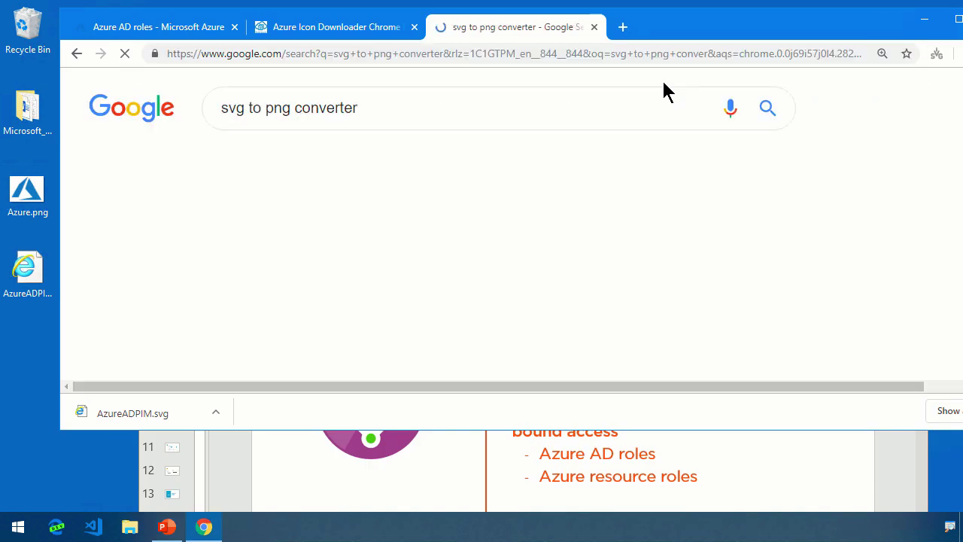
double_click(665, 33)
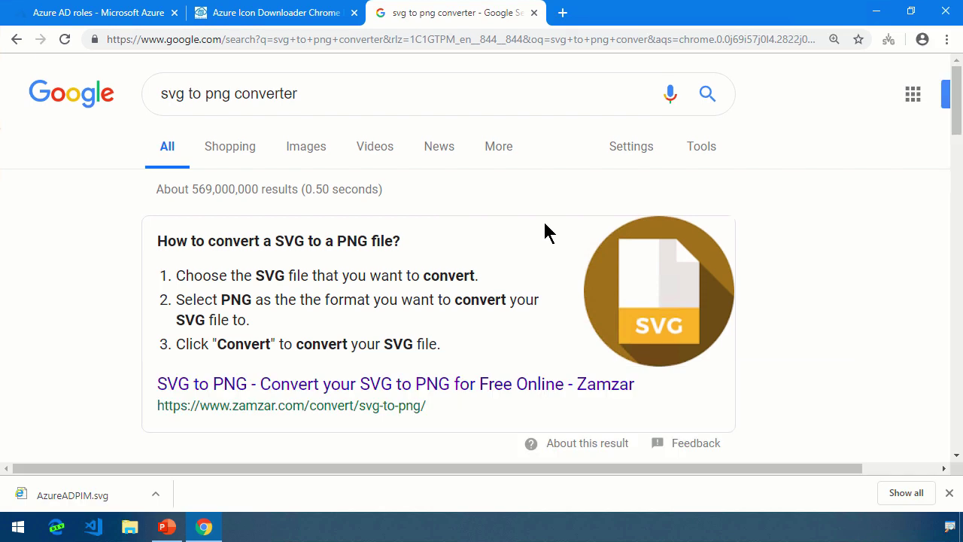
key("ctrl+plus")
scroll(483, 235, "down", 5)
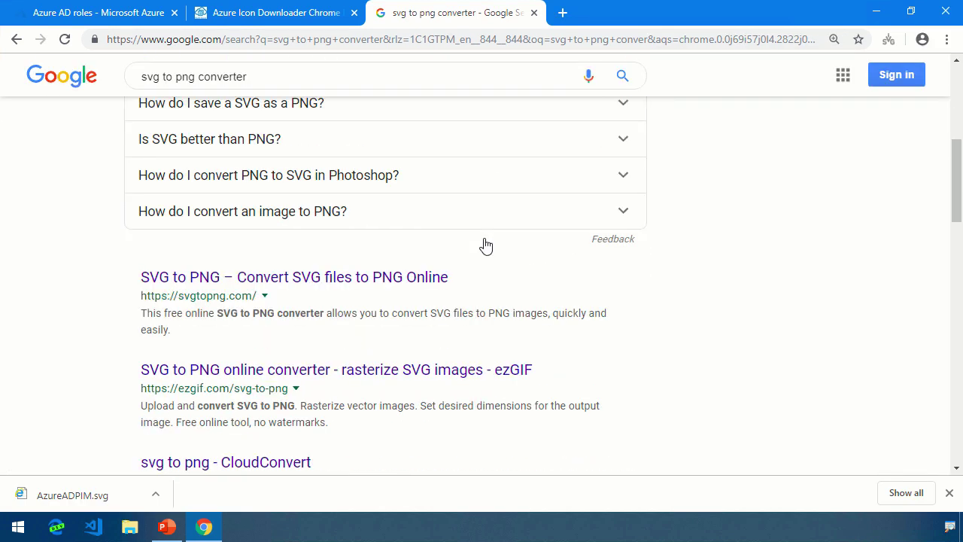
scroll(486, 245, "down", 2)
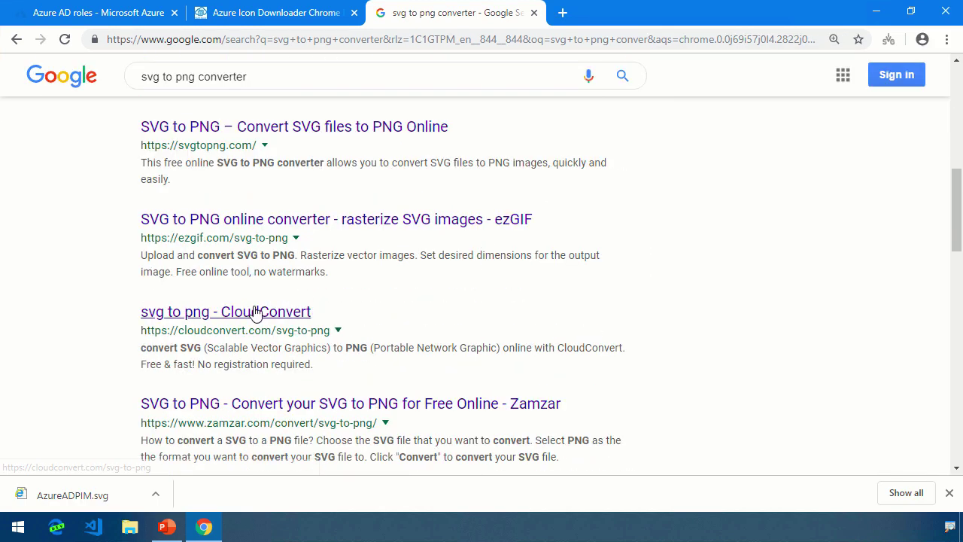
left_click(256, 313)
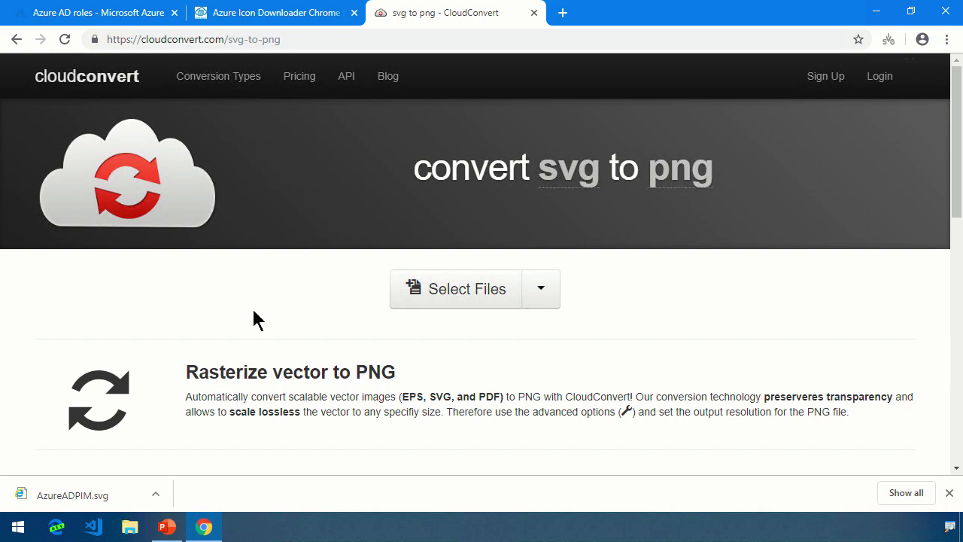
Upload Desktop\AzureADPIM.svg to CloudConvert, convert it to PNG, and download AzureADPIM.png.
left_click(468, 294)
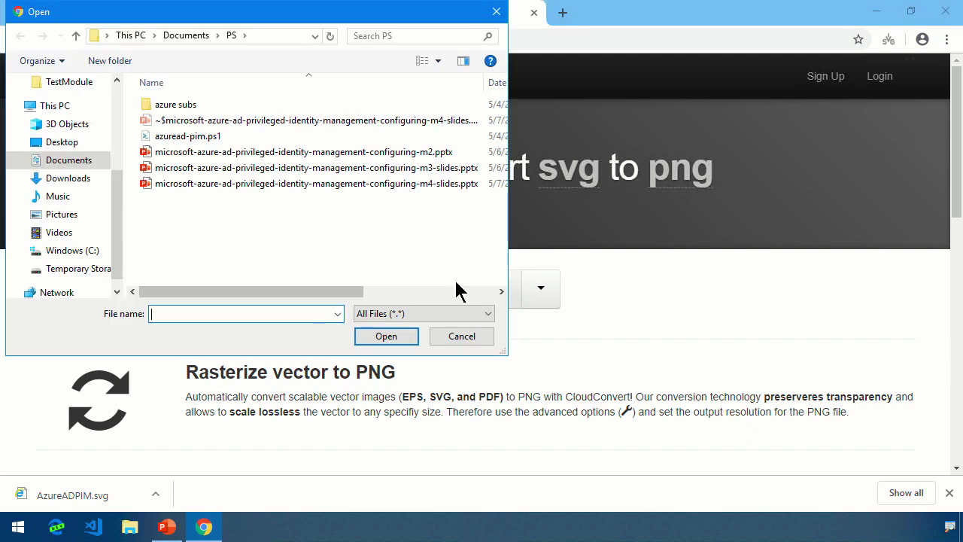
left_click(68, 145)
left_click(196, 135)
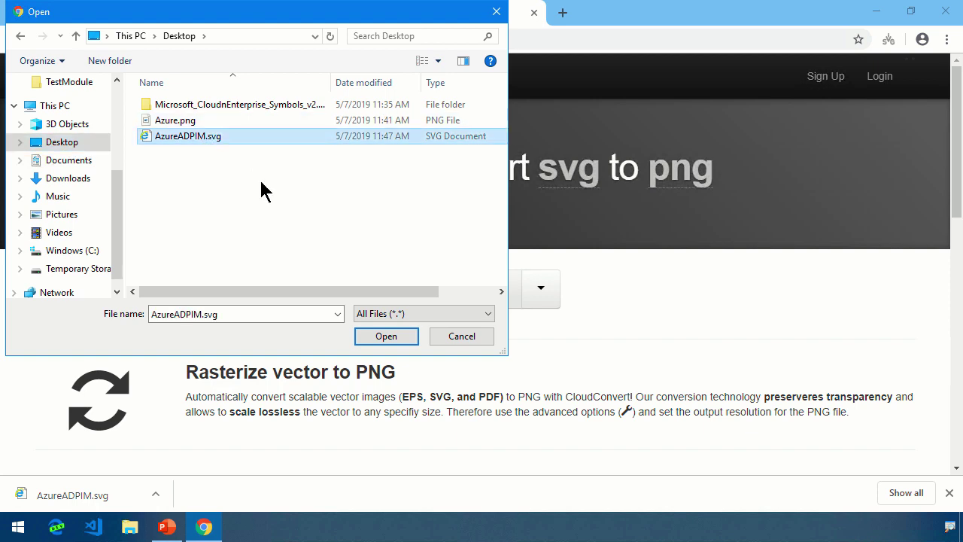
left_click(386, 334)
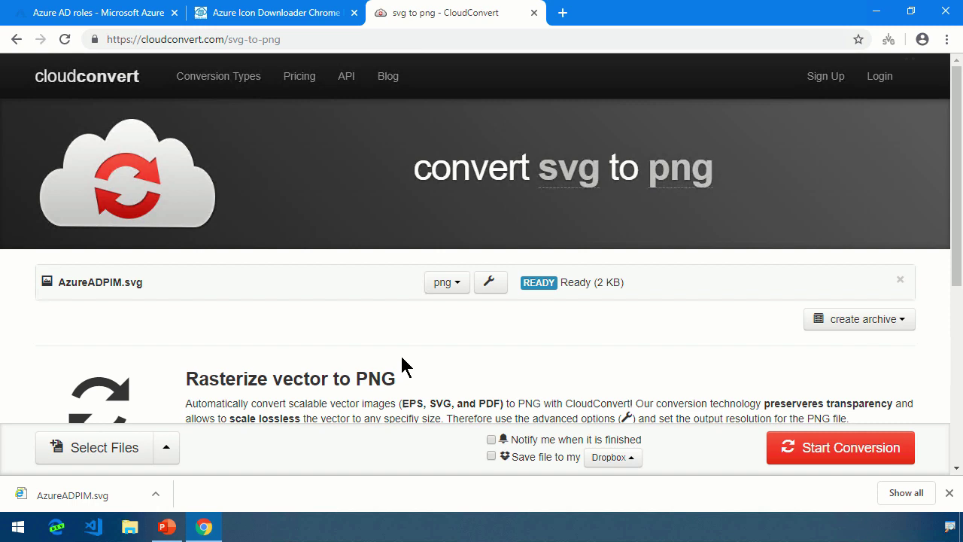
left_click(841, 450)
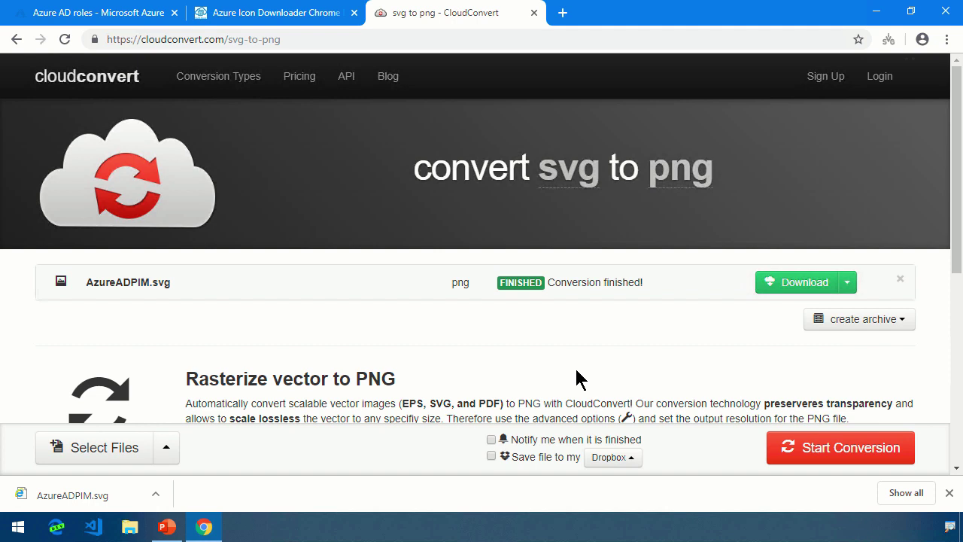
left_click(799, 282)
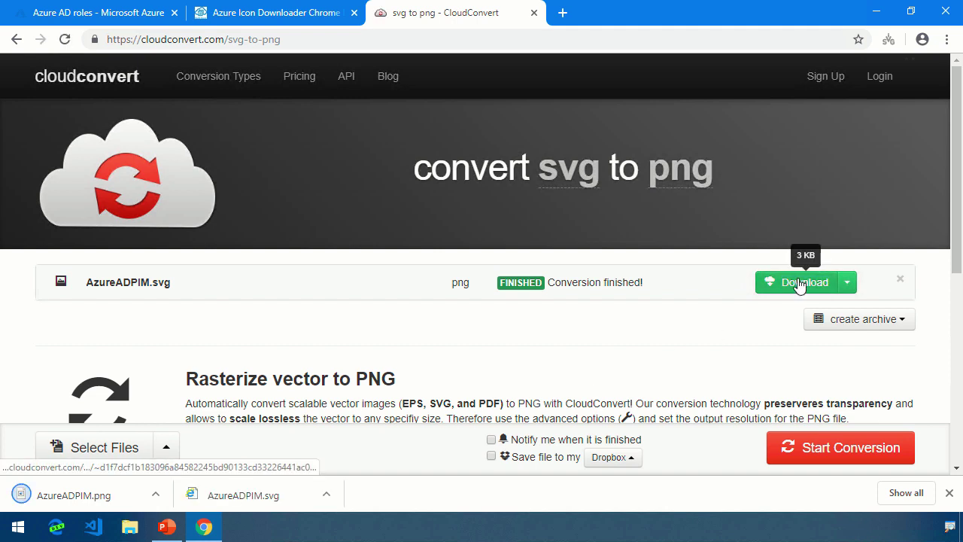
Save the downloaded AzureADPIM.png to the desktop and bring the presentation back to the front.
double_click(615, 23)
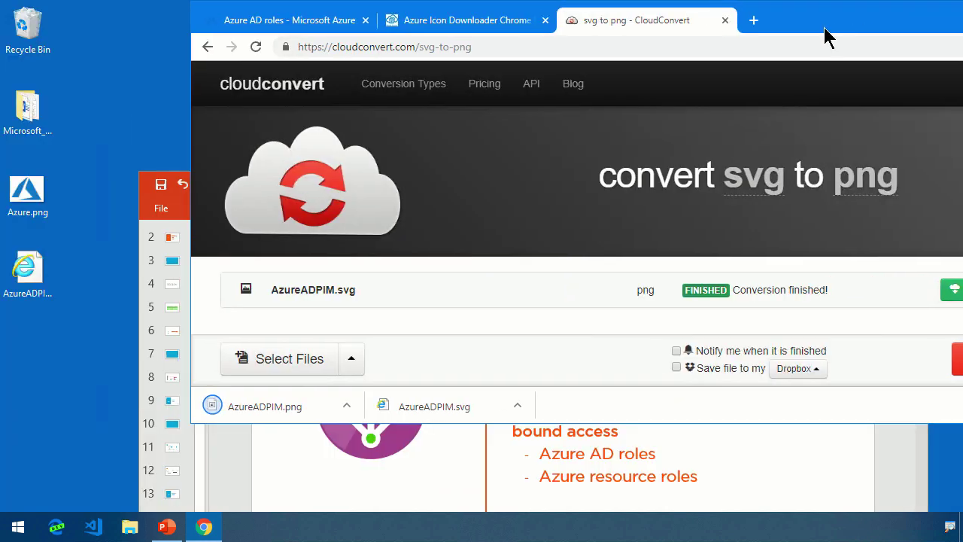
left_click_drag(280, 409, 94, 423)
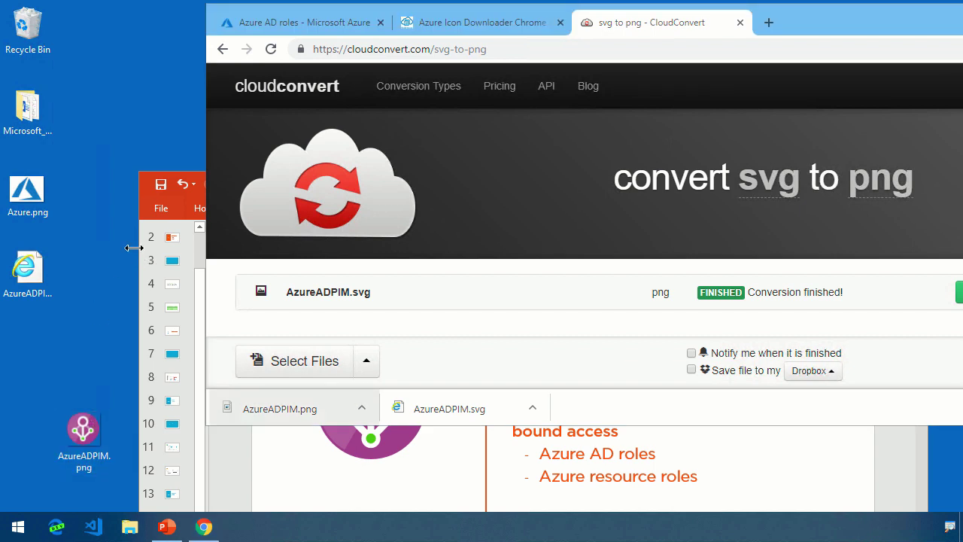
left_click(173, 188)
left_click_drag(346, 196, 384, 57)
Delete the old icon and insert AzureADPIM.png as a picture on the slide.
left_click(397, 263)
key("Delete")
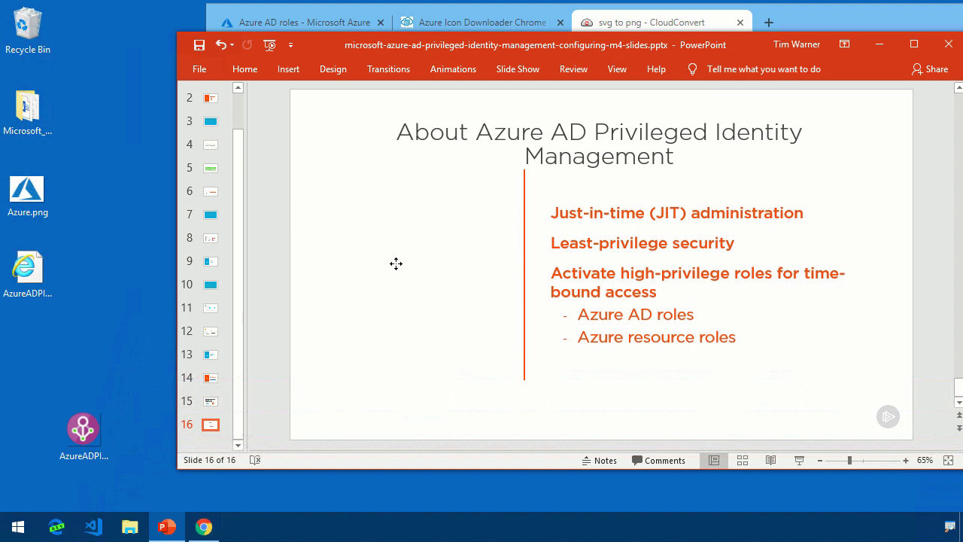
left_click(289, 68)
left_click(290, 108)
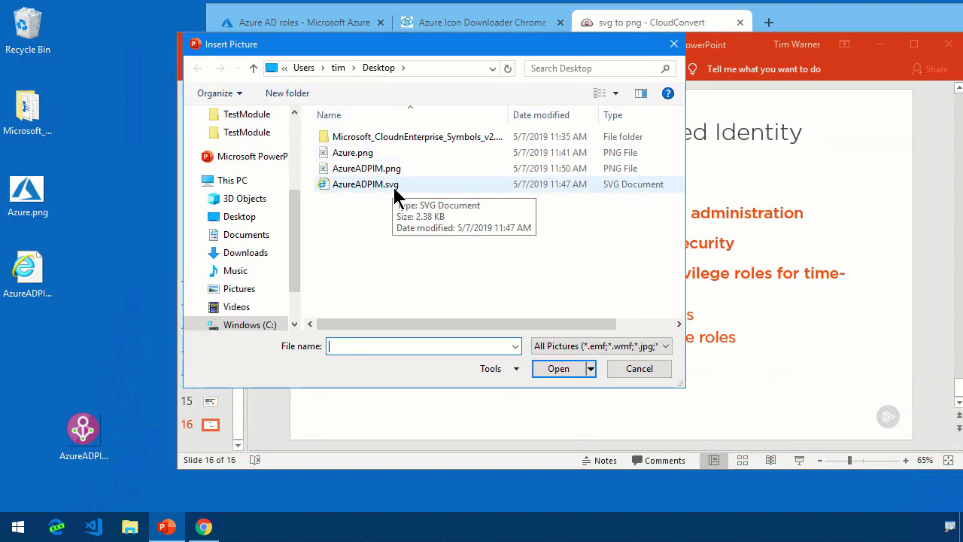
left_click(393, 169)
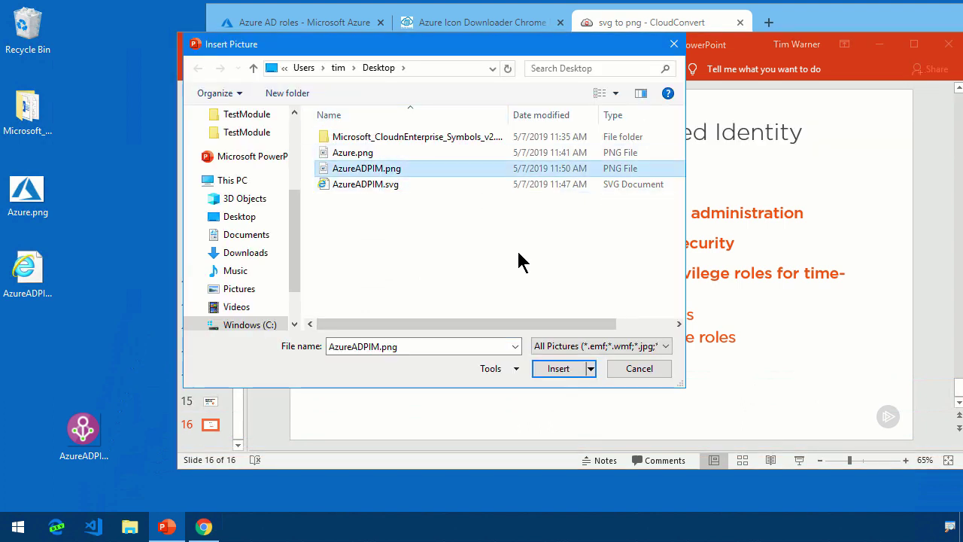
left_click(561, 369)
Enlarge the AzureADPIM.png icon with its corner handles beside the bullet text.
left_click_drag(448, 292, 379, 224)
left_click(381, 344)
left_click(439, 296)
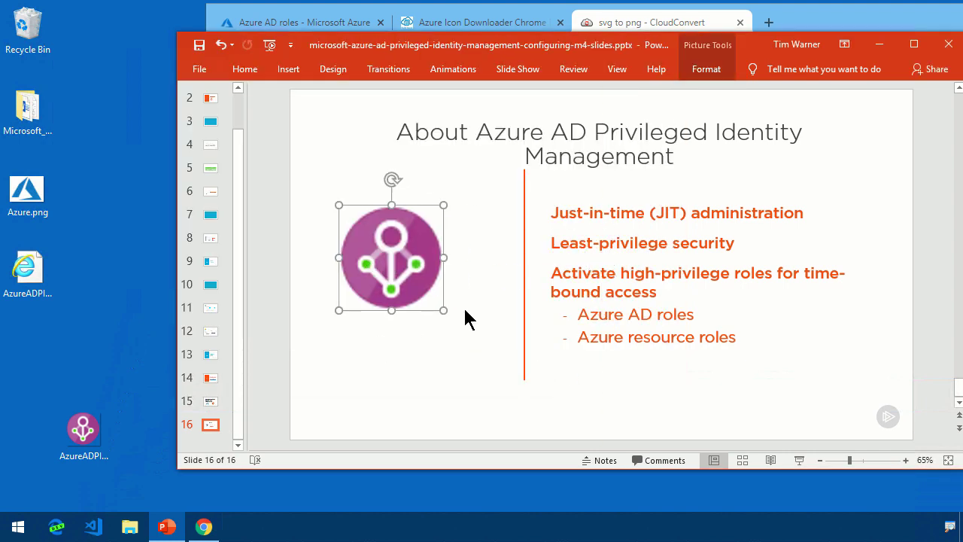
left_click_drag(444, 309, 455, 320)
Move the AzureADPIM.png file higher up on the desktop.
left_click(434, 395)
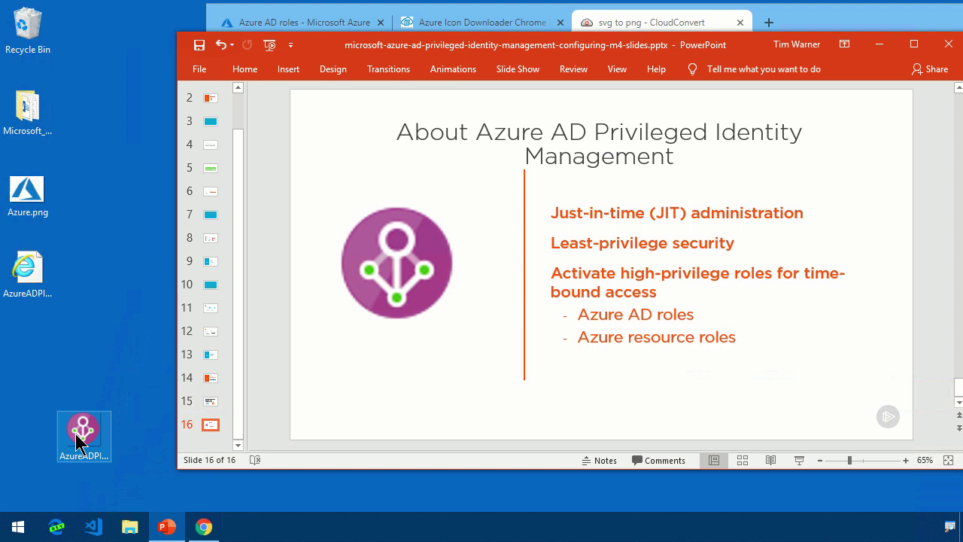
left_click_drag(78, 443, 34, 362)
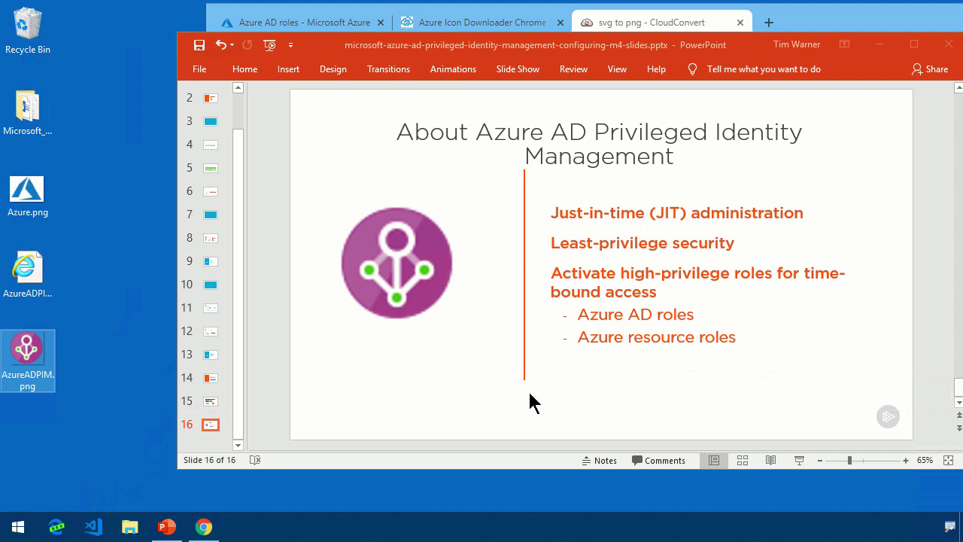
left_click(439, 365)
Try shrinking the PIM logo over the bullets, then undo to keep it on the left.
left_click(397, 263)
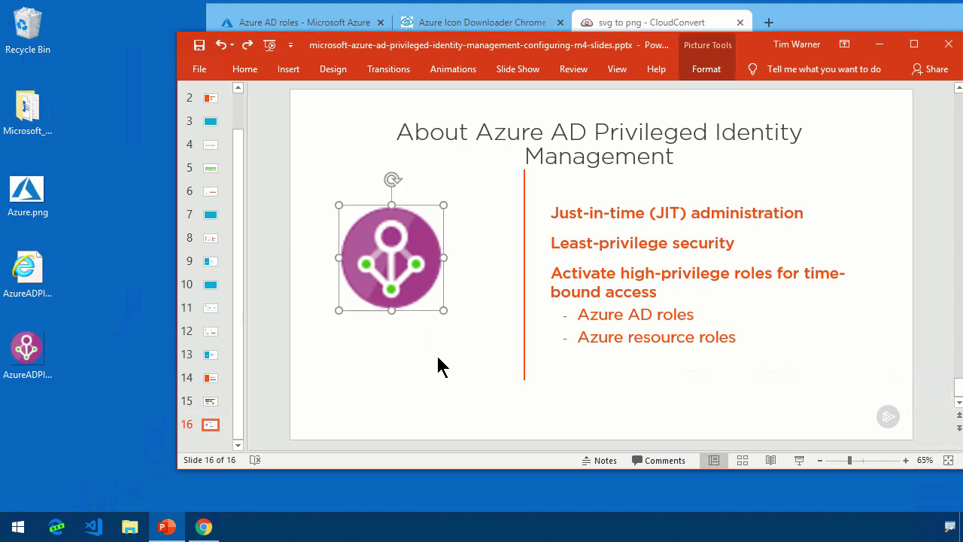
left_click_drag(396, 263, 602, 308)
key("ctrl+z")
key("ctrl+z")
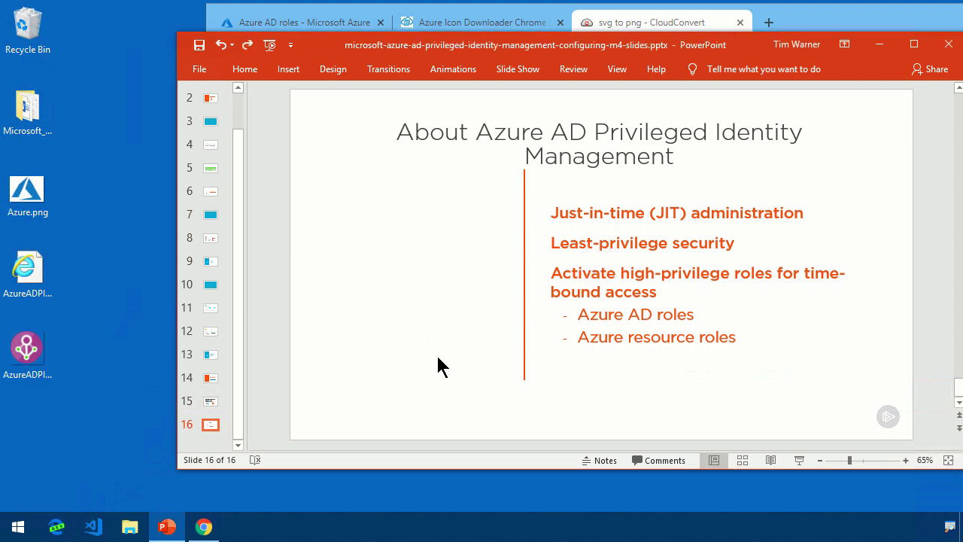
left_click(448, 431)
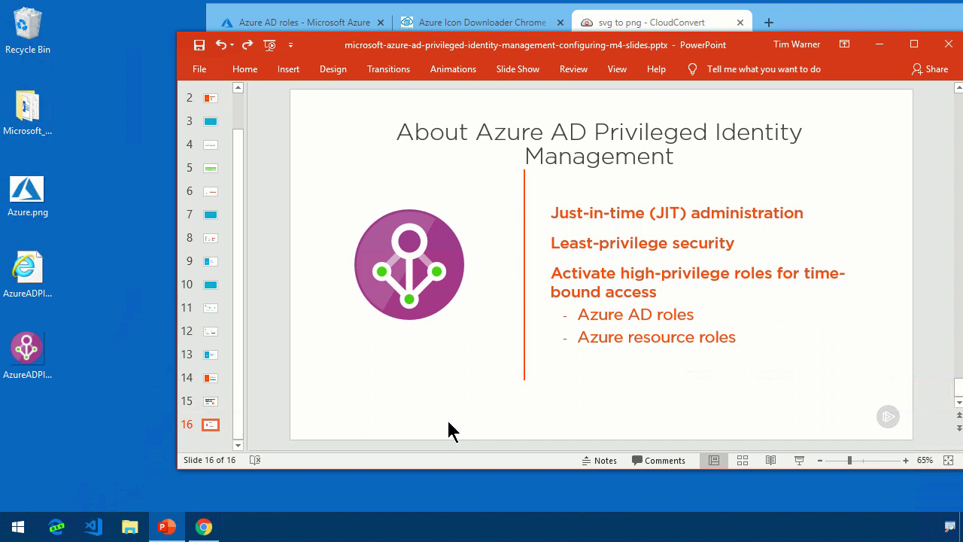